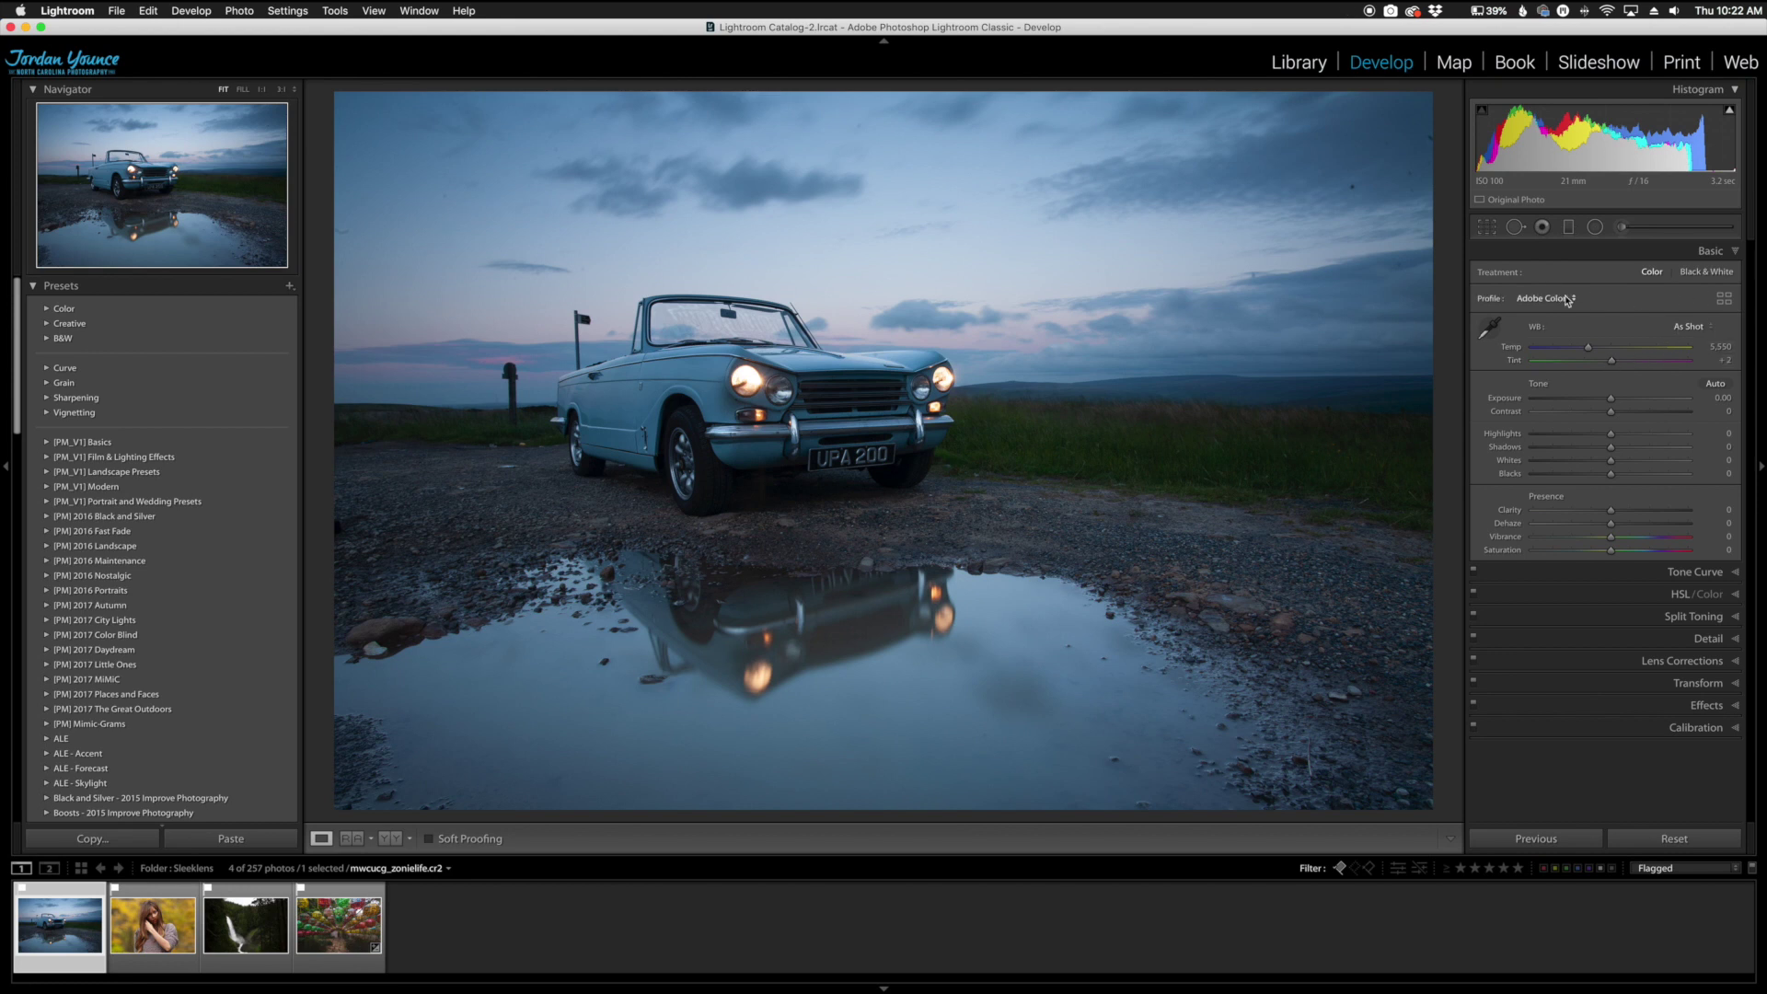
# Step: Open the profile browser and expand the Sleeklens - Color Wheel - Landscape profile group
pyautogui.click(1725, 301)
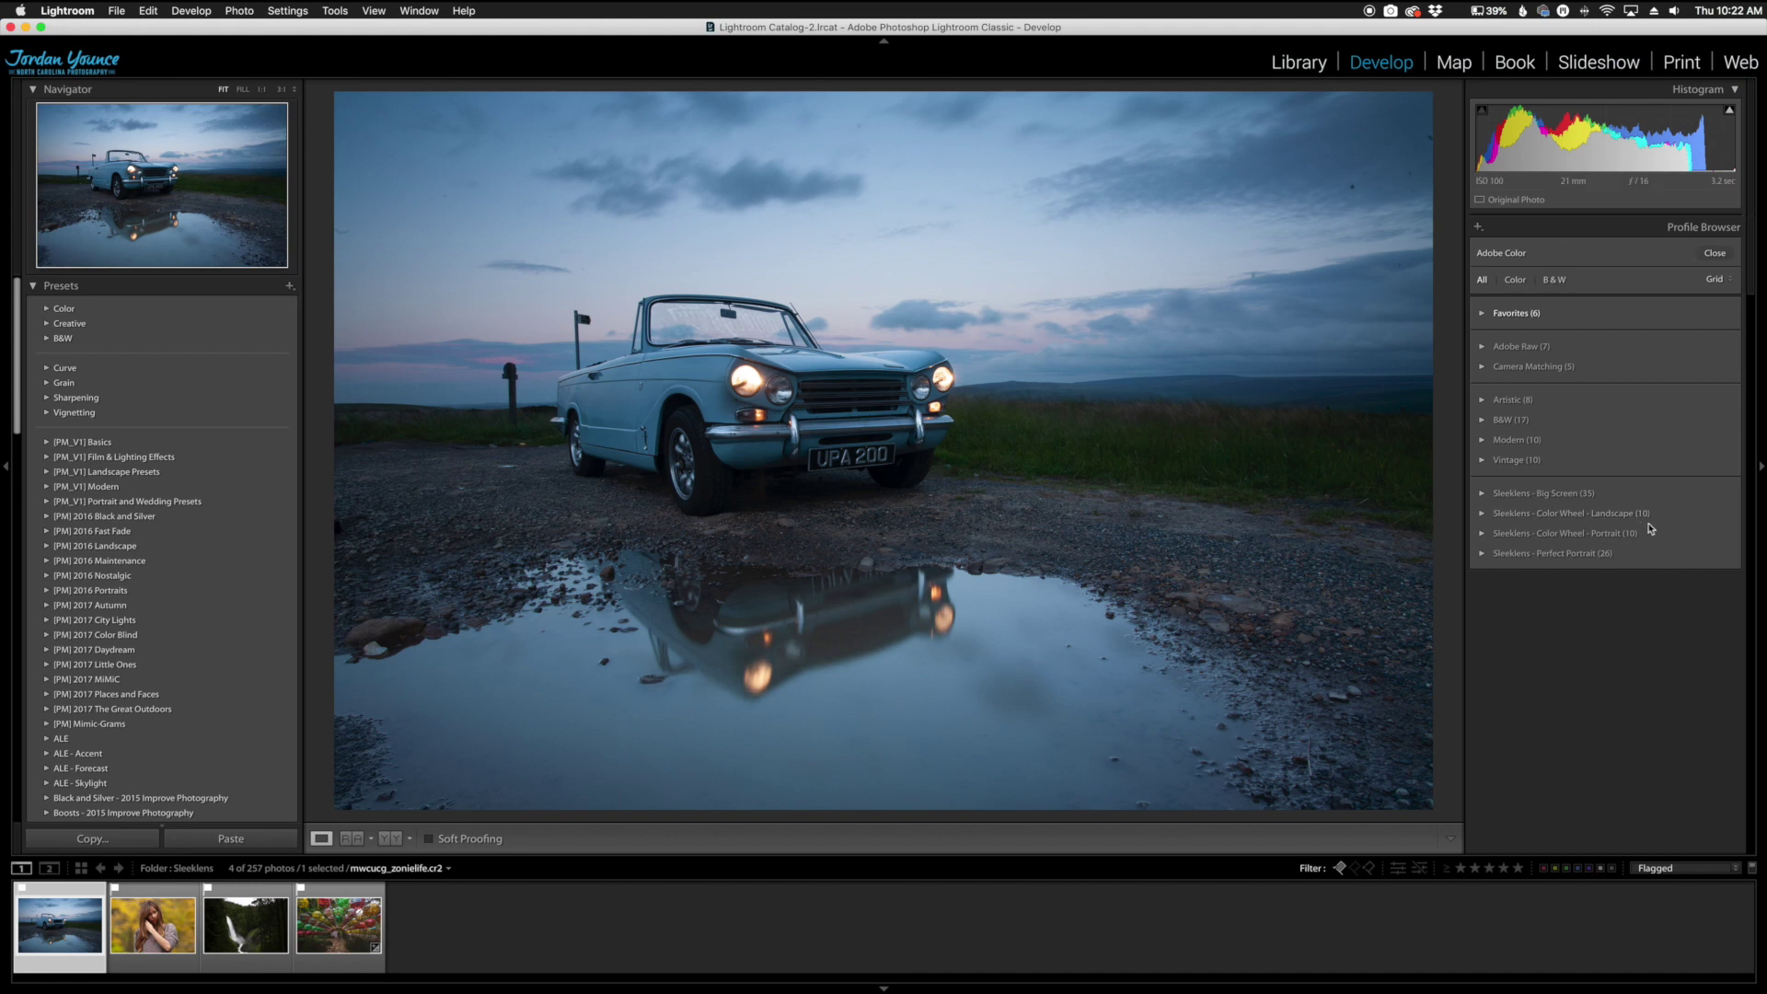
pyautogui.click(1482, 515)
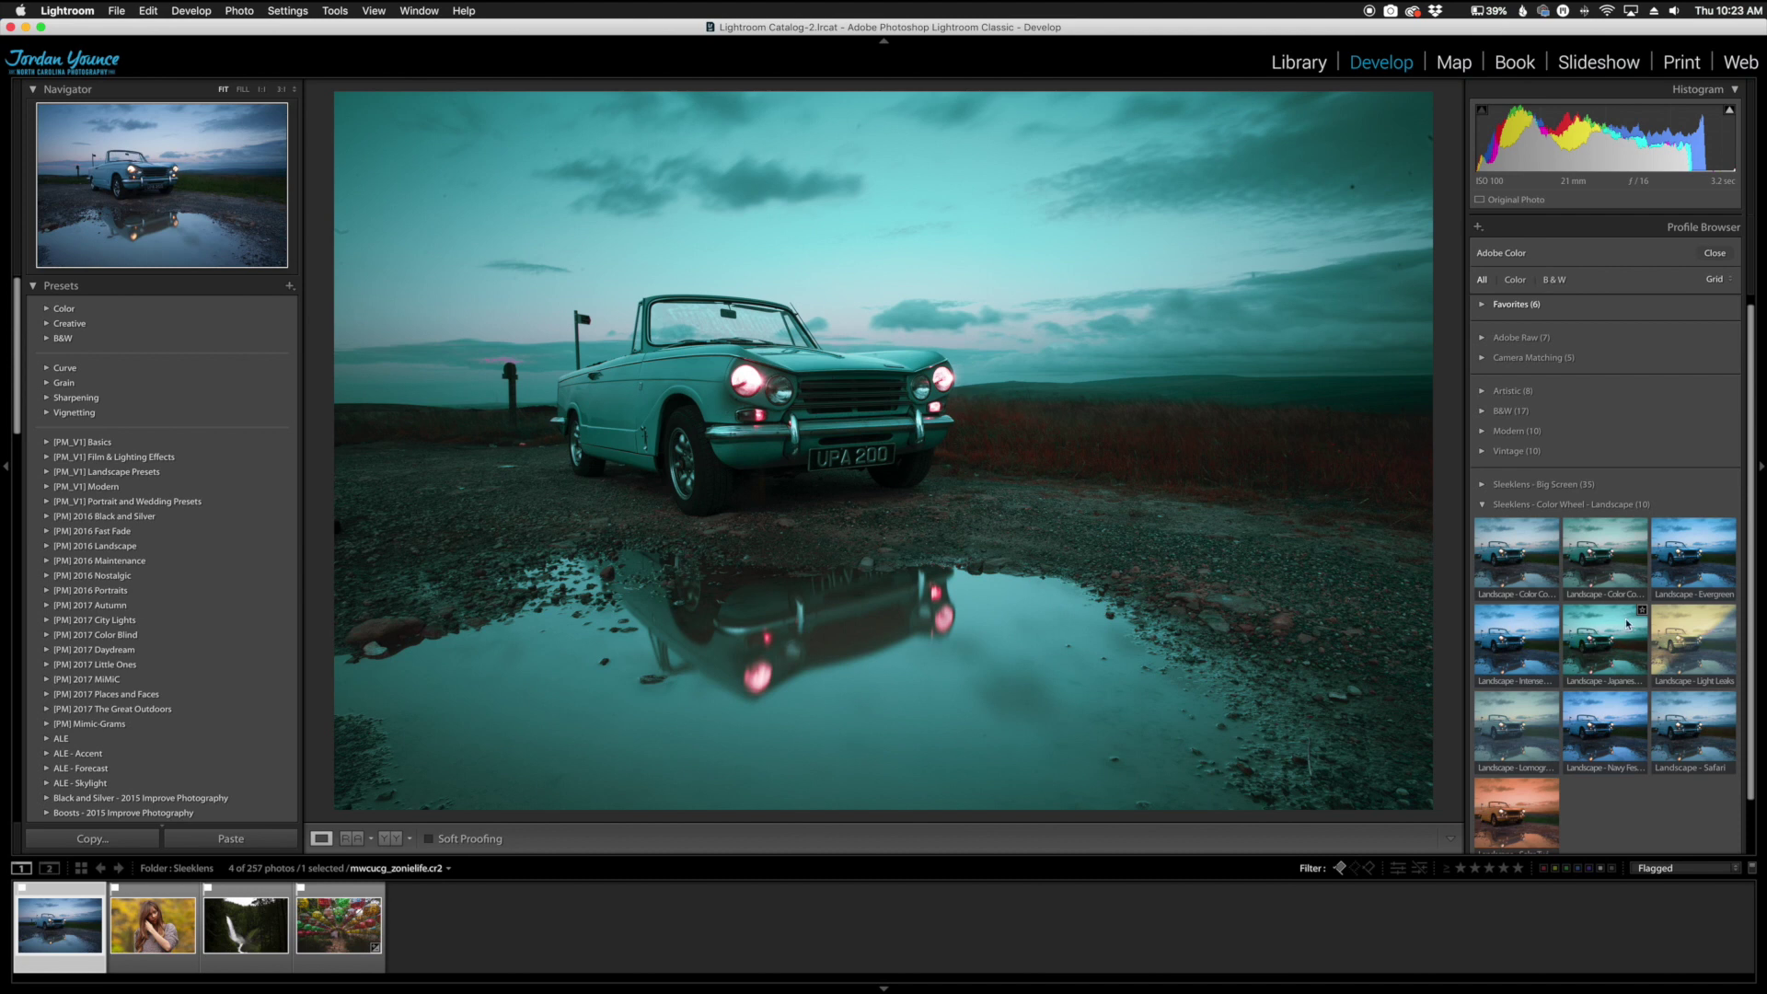
# Step: Apply Landscape - Solar Twilight to the car photo and compare it with the original
pyautogui.click(1504, 809)
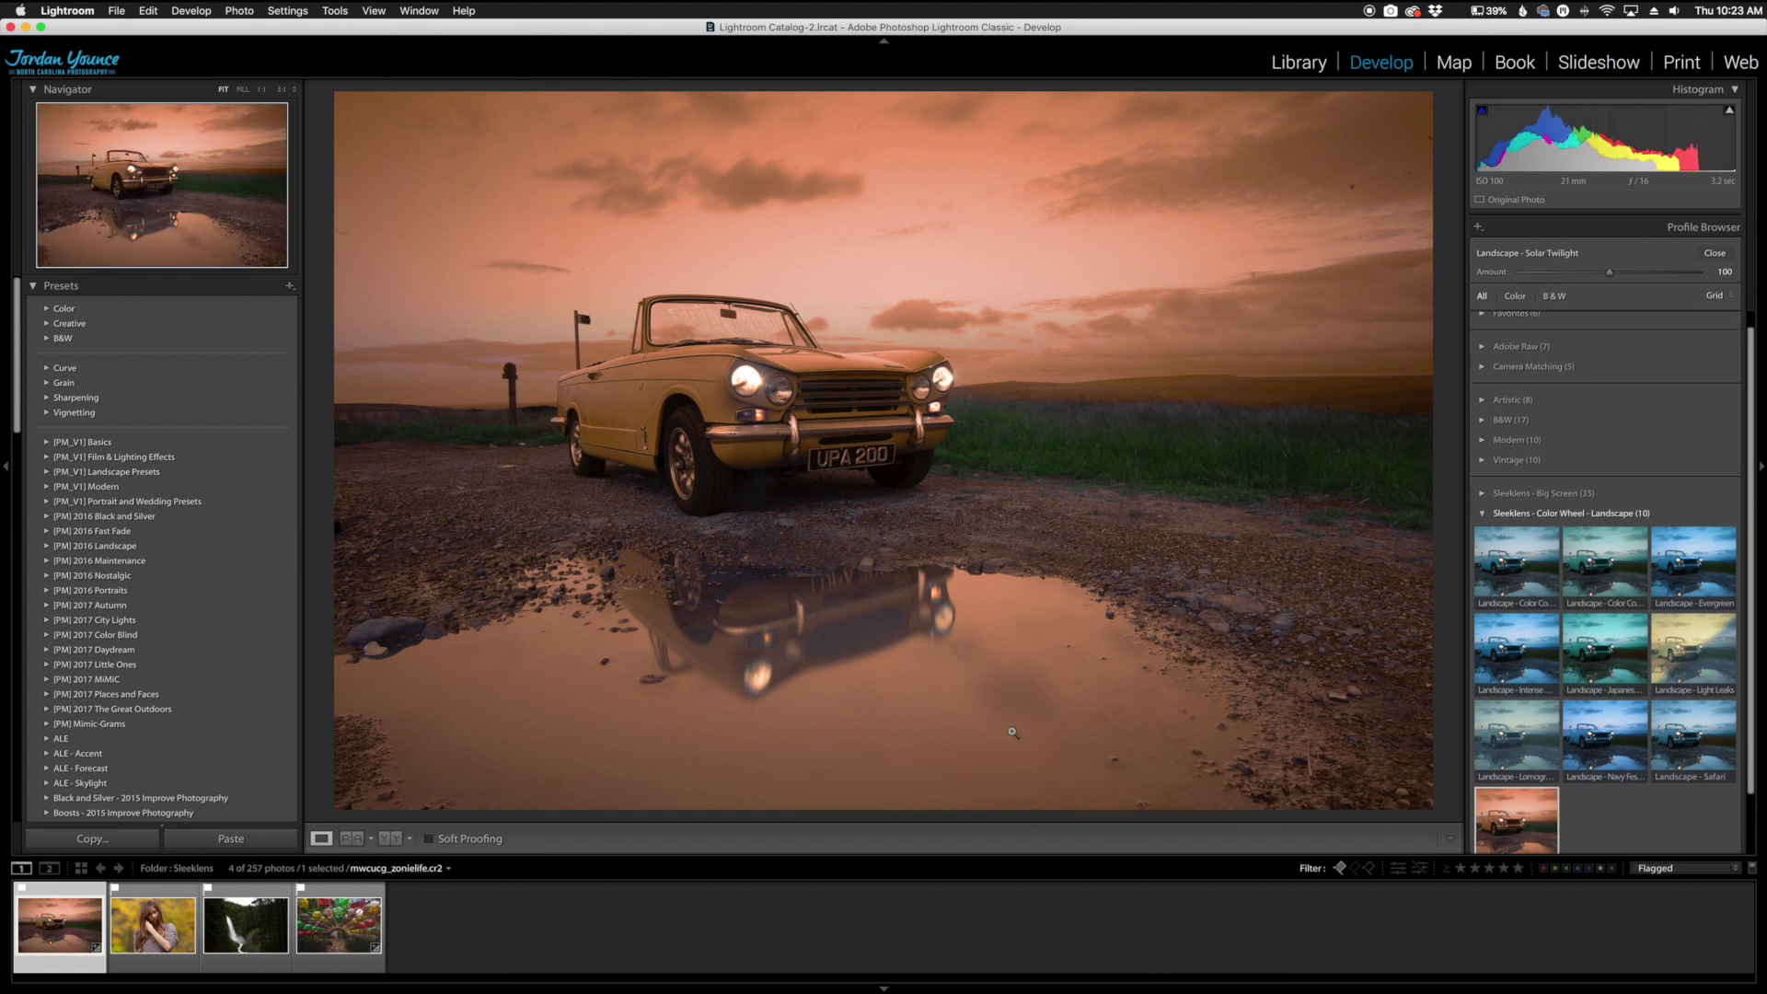
pyautogui.click(383, 839)
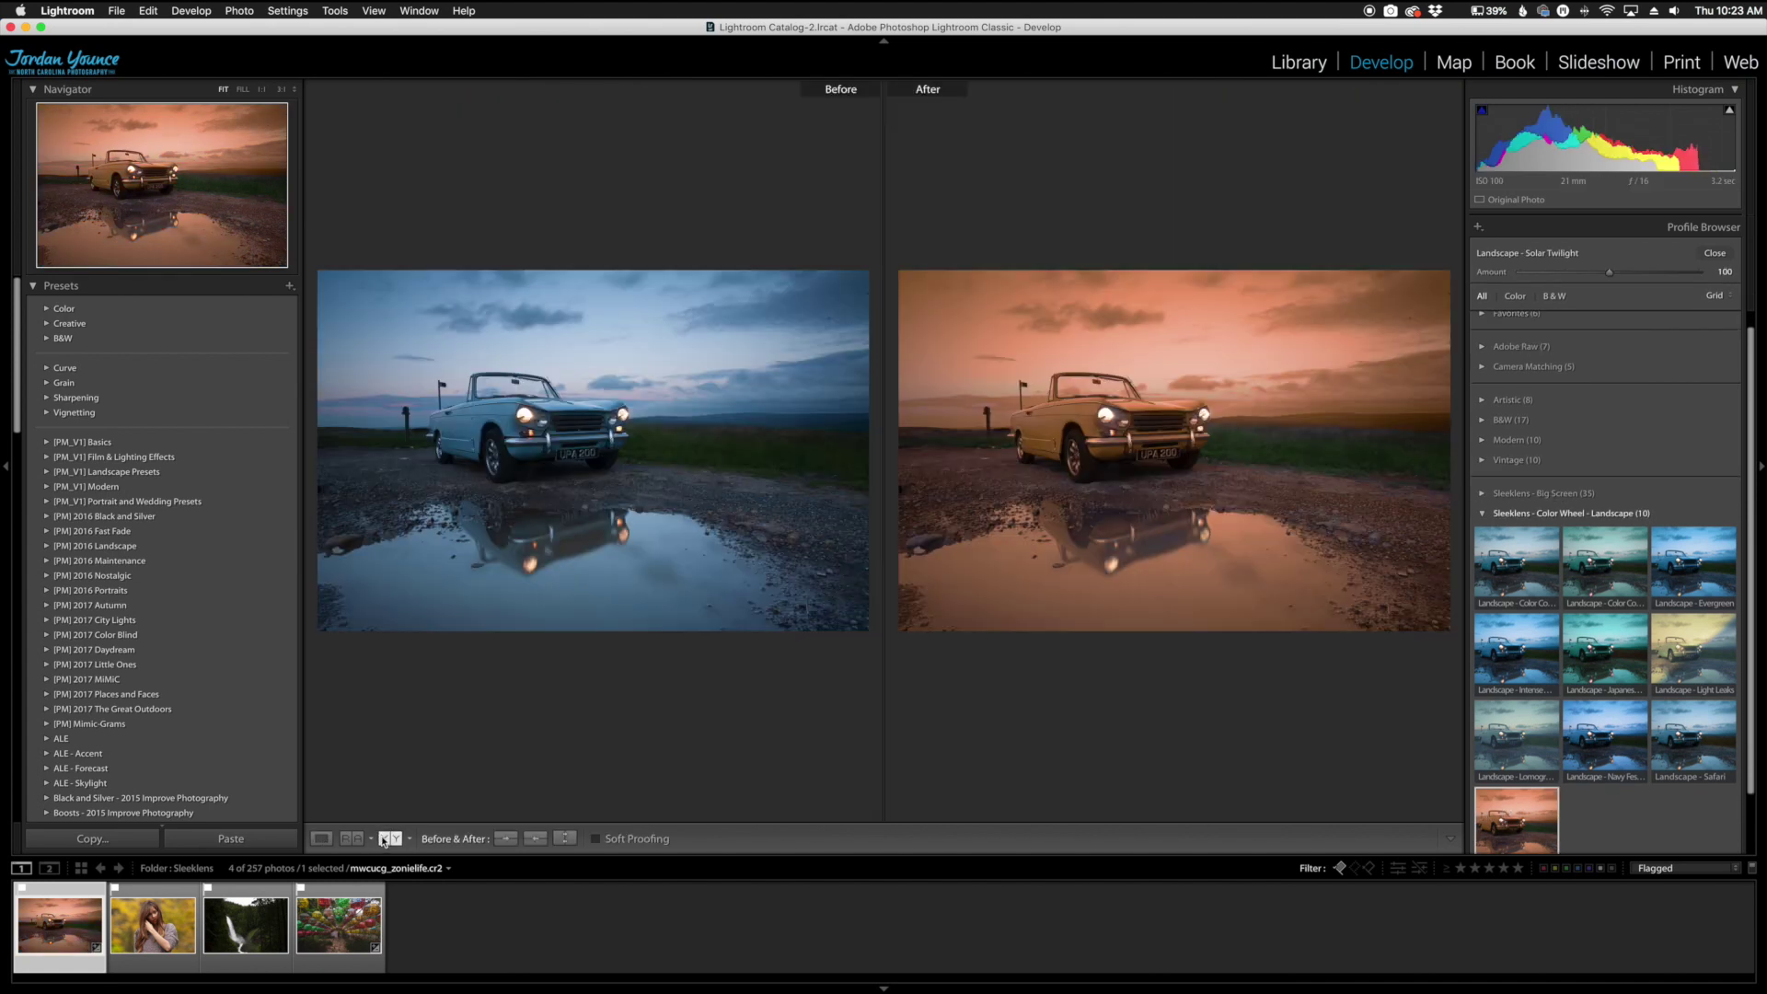
pyautogui.click(321, 838)
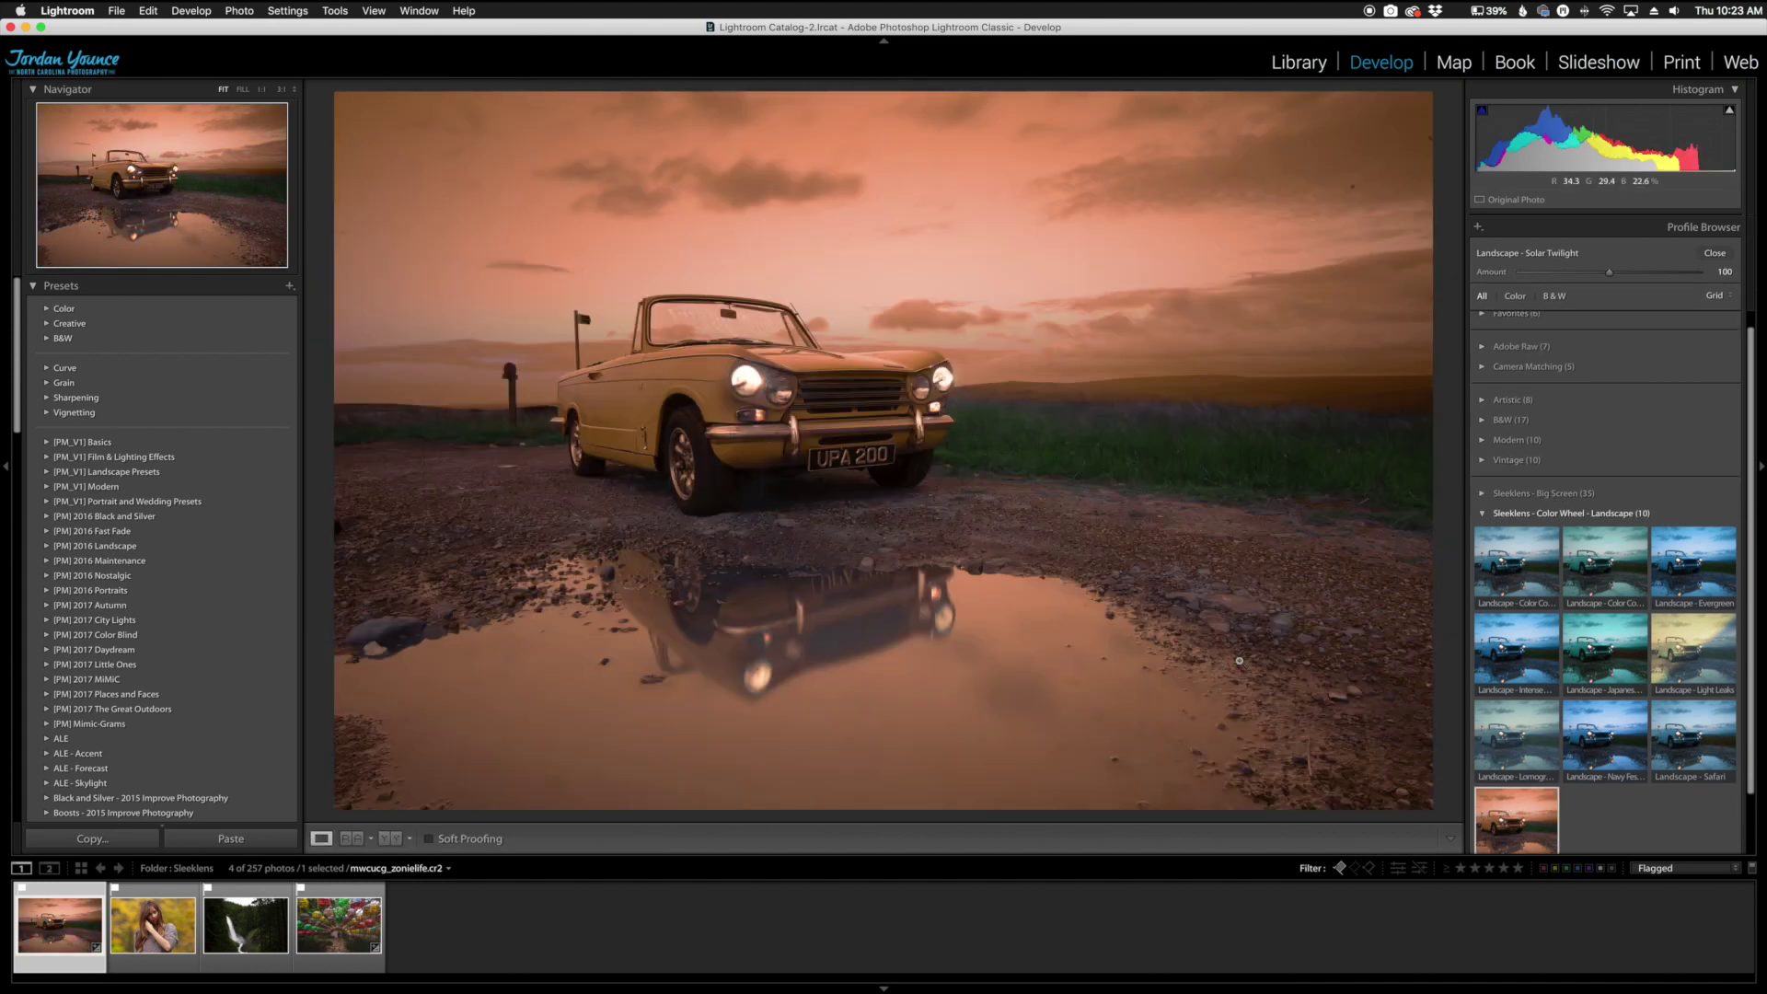
# Step: Test the profile Amount at 61 and above 100, then reset it to 100
pyautogui.click(1611, 274)
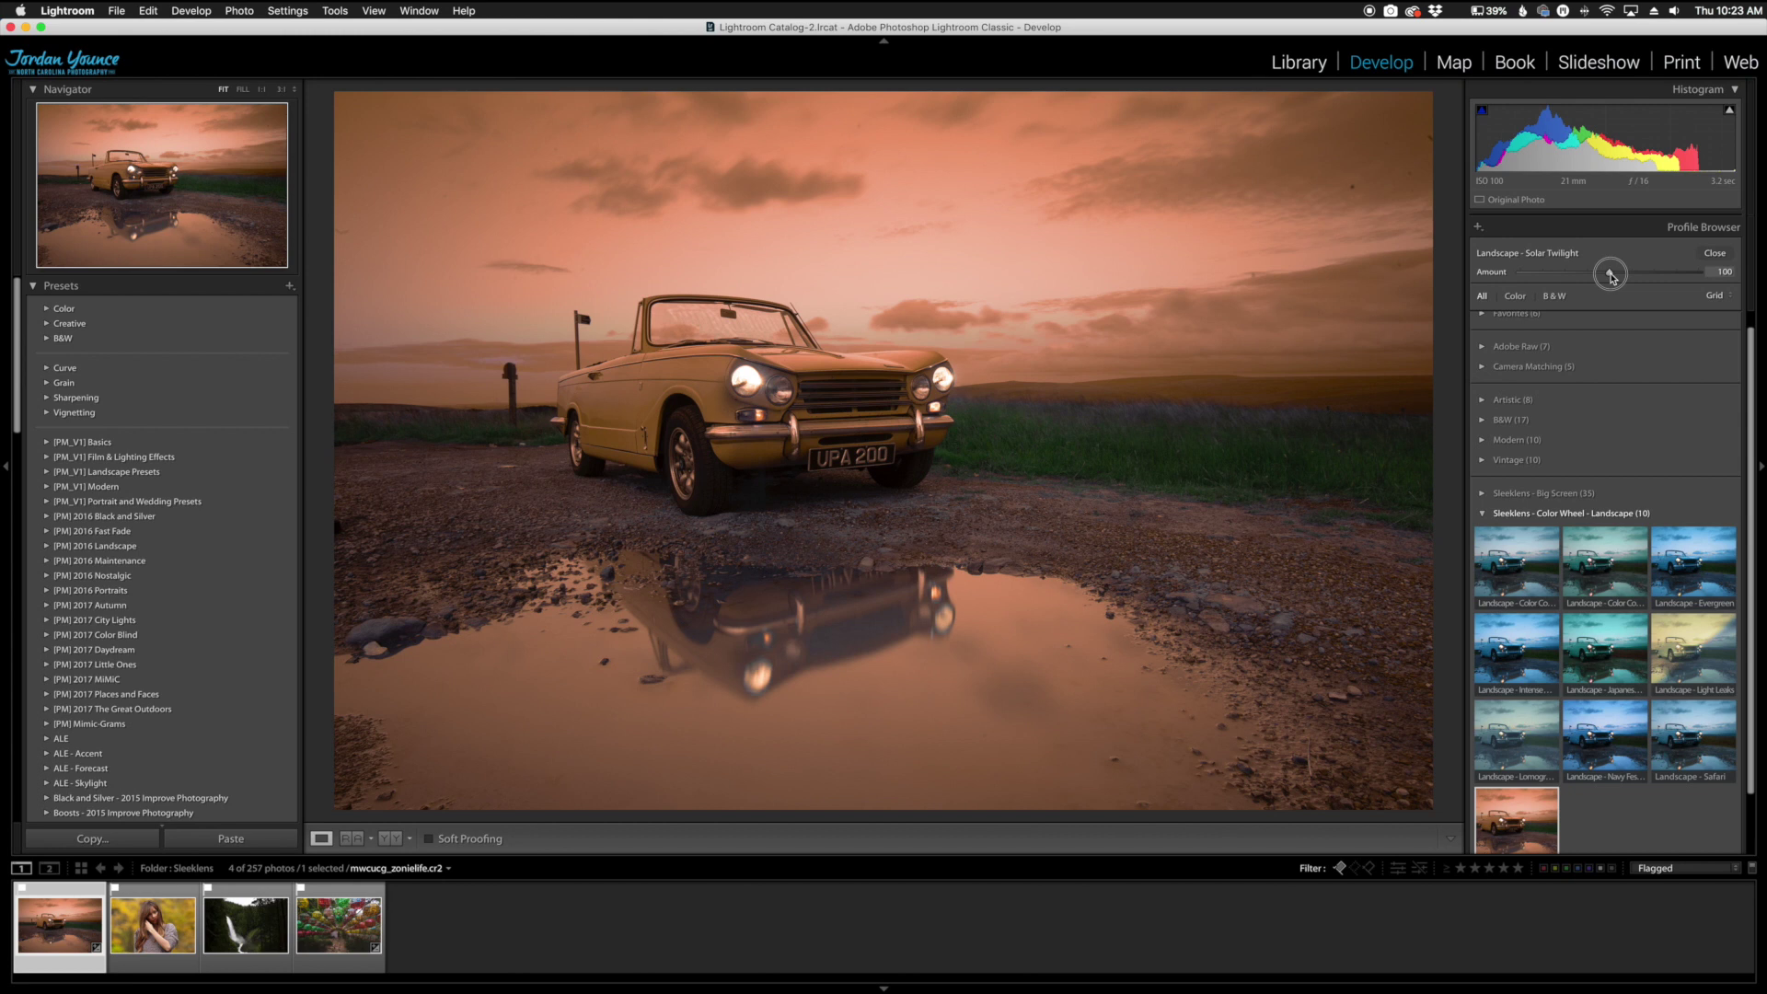
pyautogui.moveTo(1610, 275); pyautogui.dragTo(1566, 276)
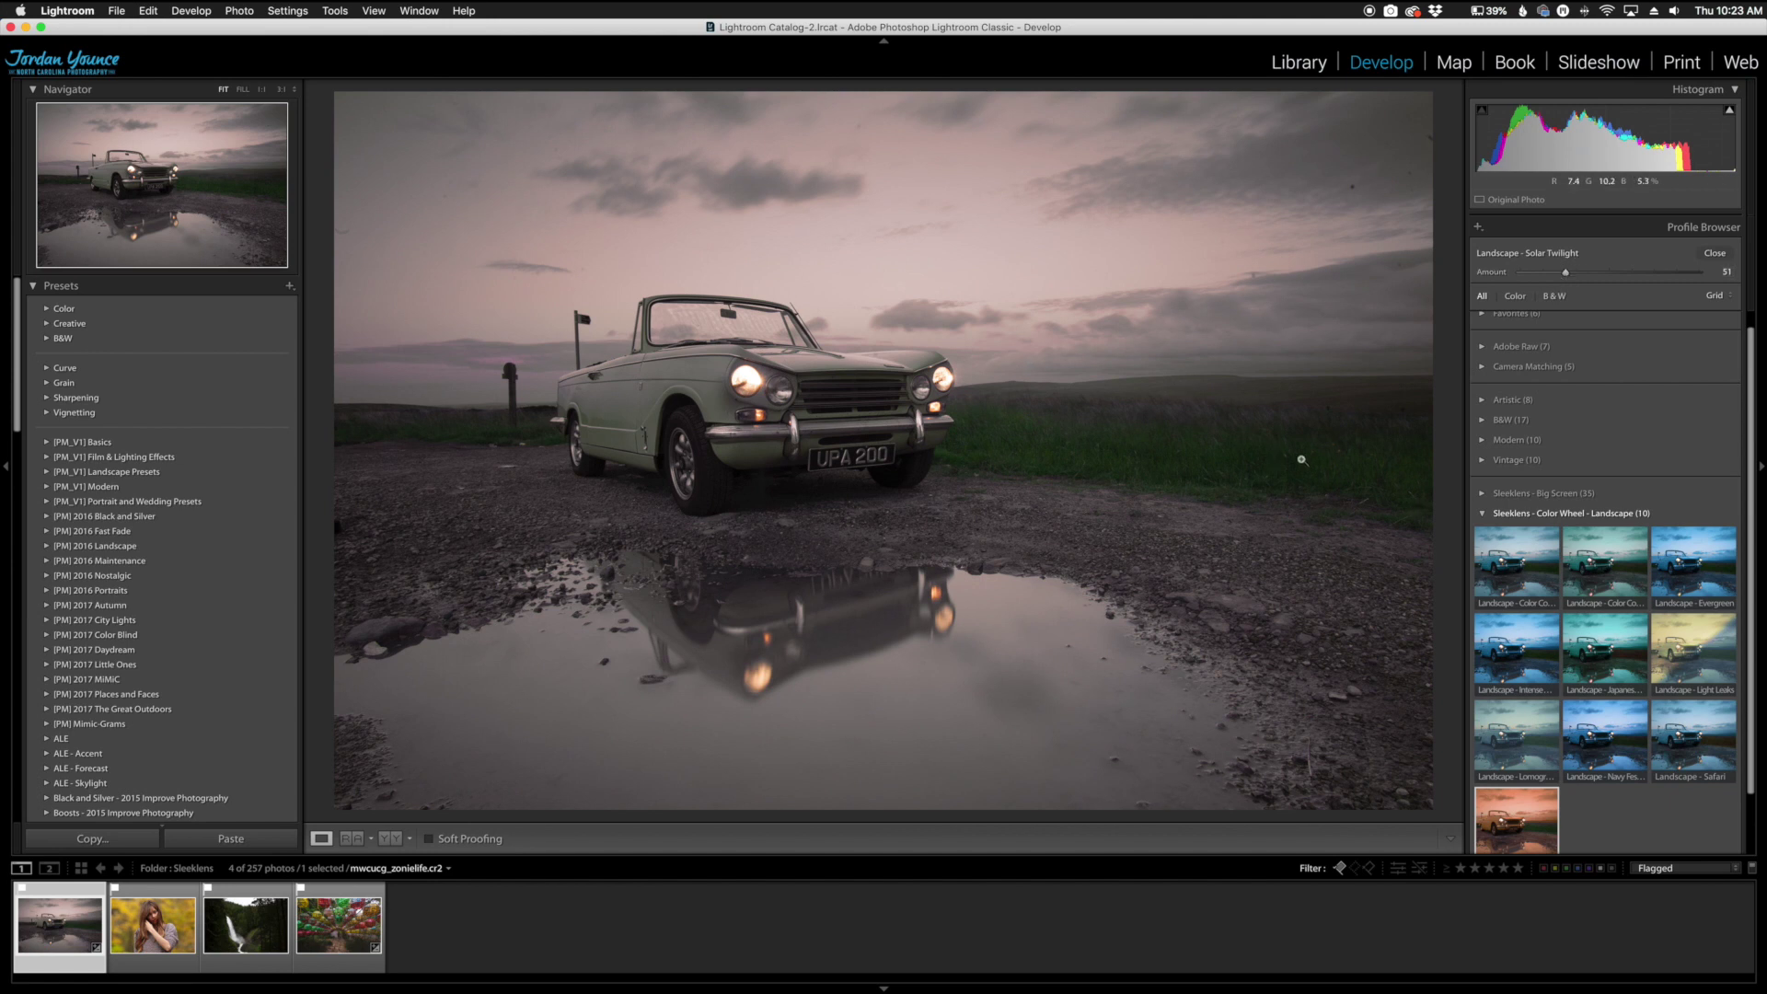
pyautogui.moveTo(1567, 274); pyautogui.dragTo(1677, 277)
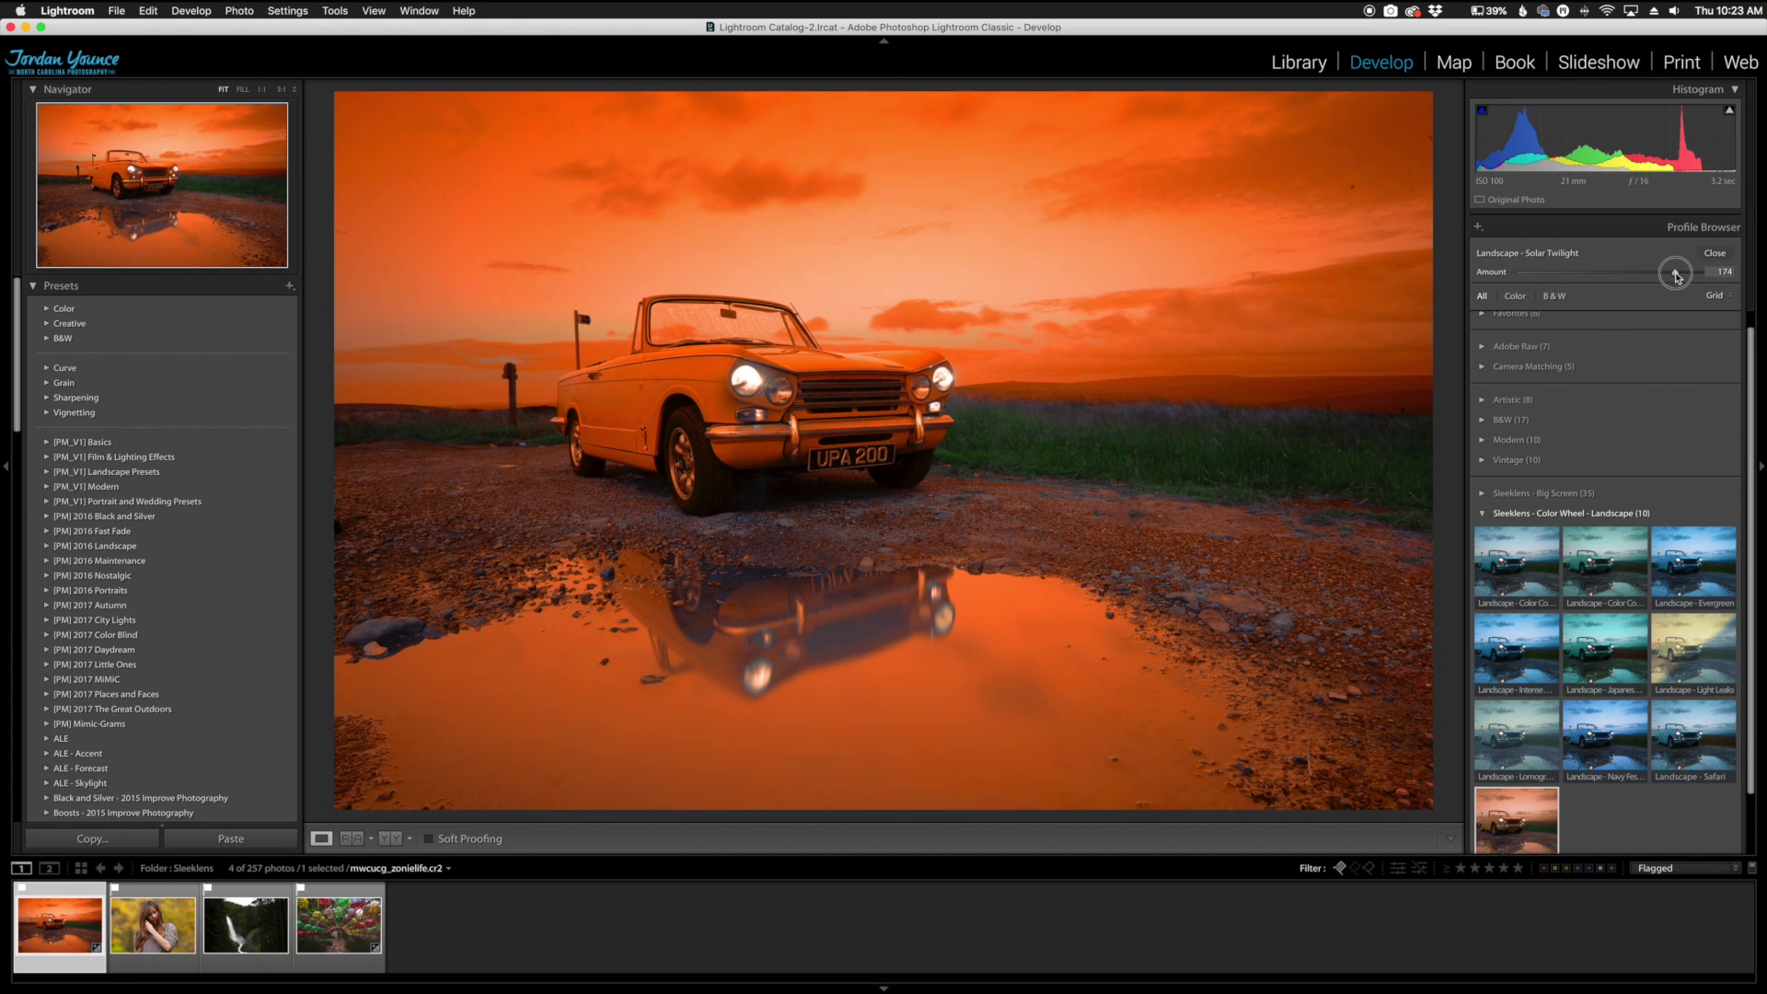
pyautogui.doubleClick(1492, 272)
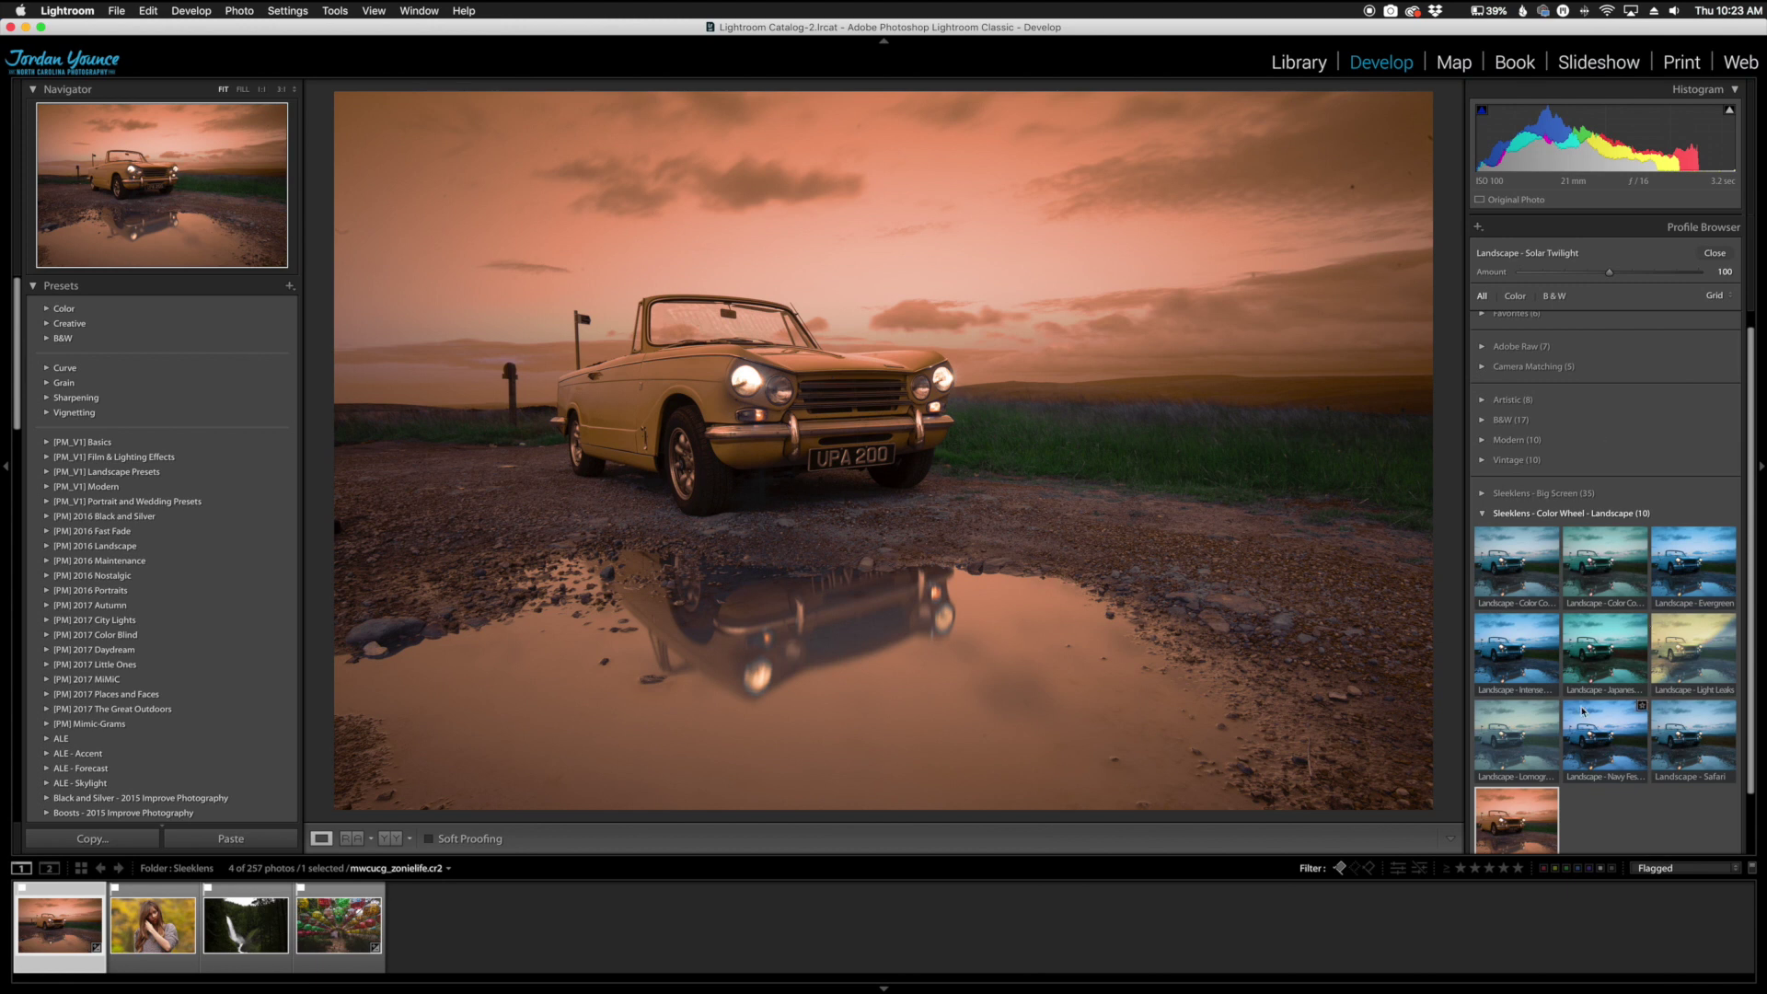
# Step: Switch the car photo to Landscape - Color Contrast 02, try Amount 56, then reset to 100
pyautogui.moveTo(1637, 750)
pyautogui.click(1611, 575)
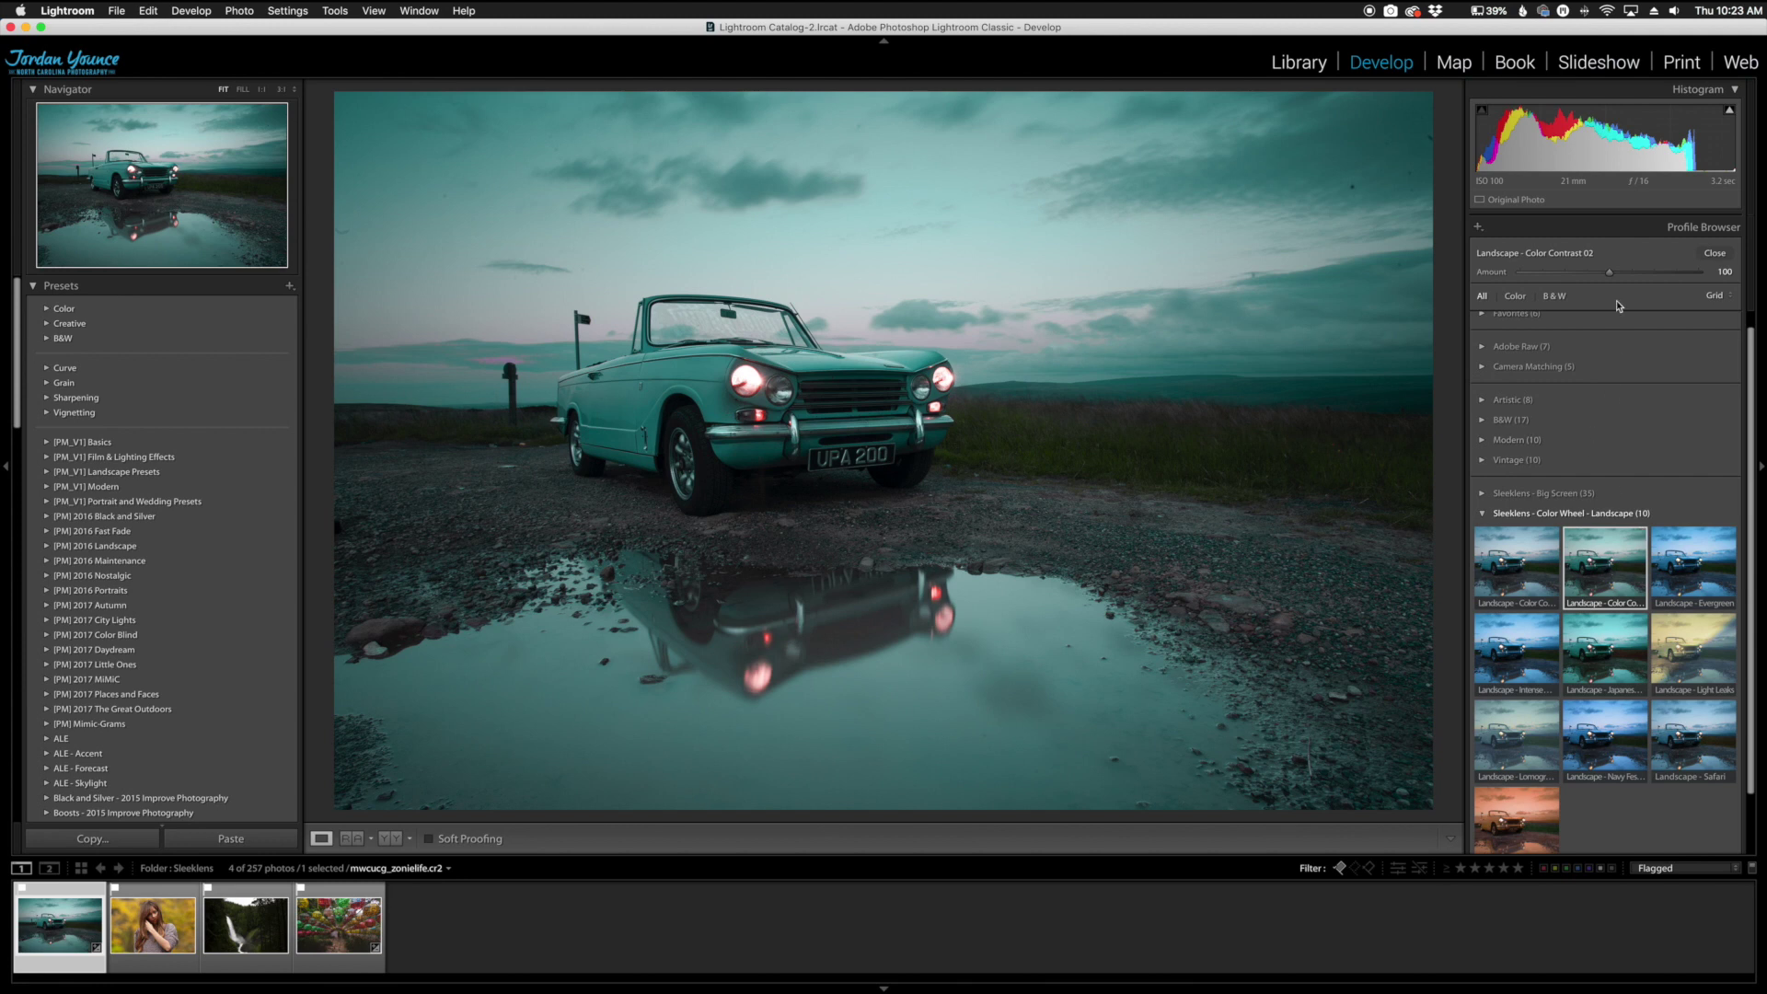
pyautogui.moveTo(1610, 273)
pyautogui.mouseDown()
pyautogui.moveTo(1570, 274)
pyautogui.moveTo(1646, 277)
pyautogui.moveTo(1609, 275)
pyautogui.mouseUp()
pyautogui.doubleClick(1496, 274)
# Step: Close the profile browser and set Shadows to -35, Highlights to +19 and Dehaze to +8
pyautogui.click(1714, 253)
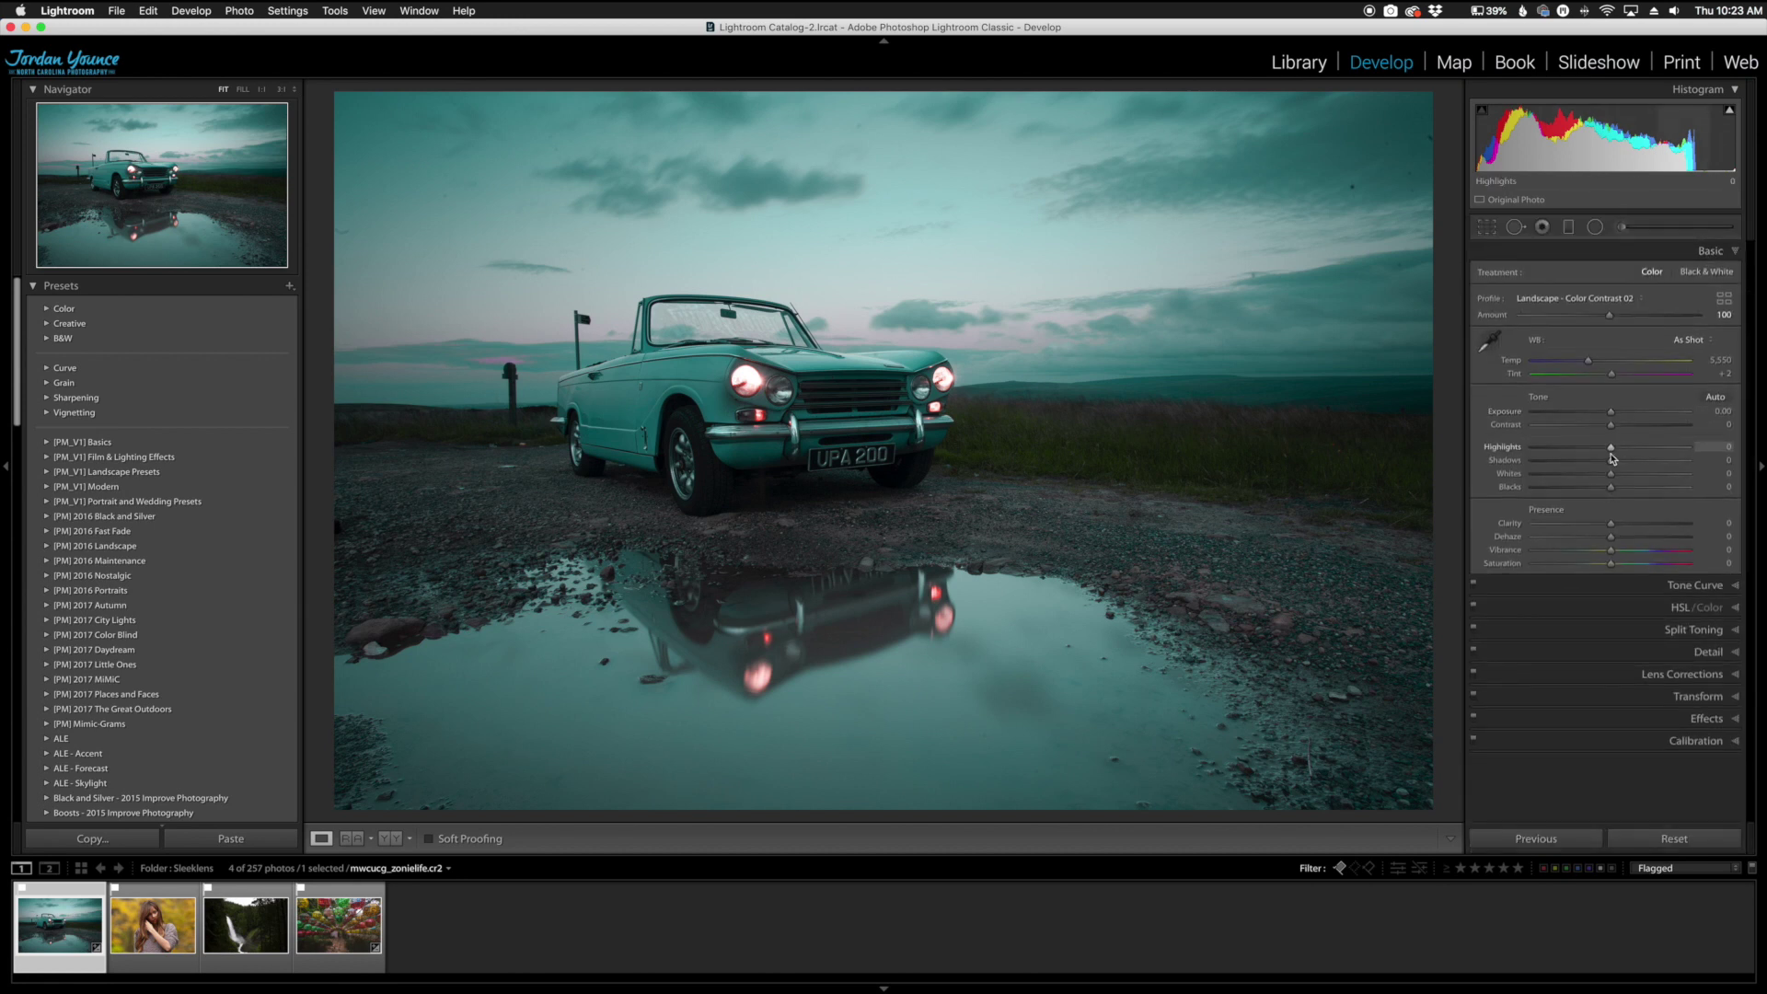
pyautogui.moveTo(1611, 461)
pyautogui.mouseDown()
pyautogui.moveTo(1582, 461)
pyautogui.moveTo(1626, 448)
pyautogui.mouseUp()
pyautogui.moveTo(1610, 536); pyautogui.dragTo(1617, 538)
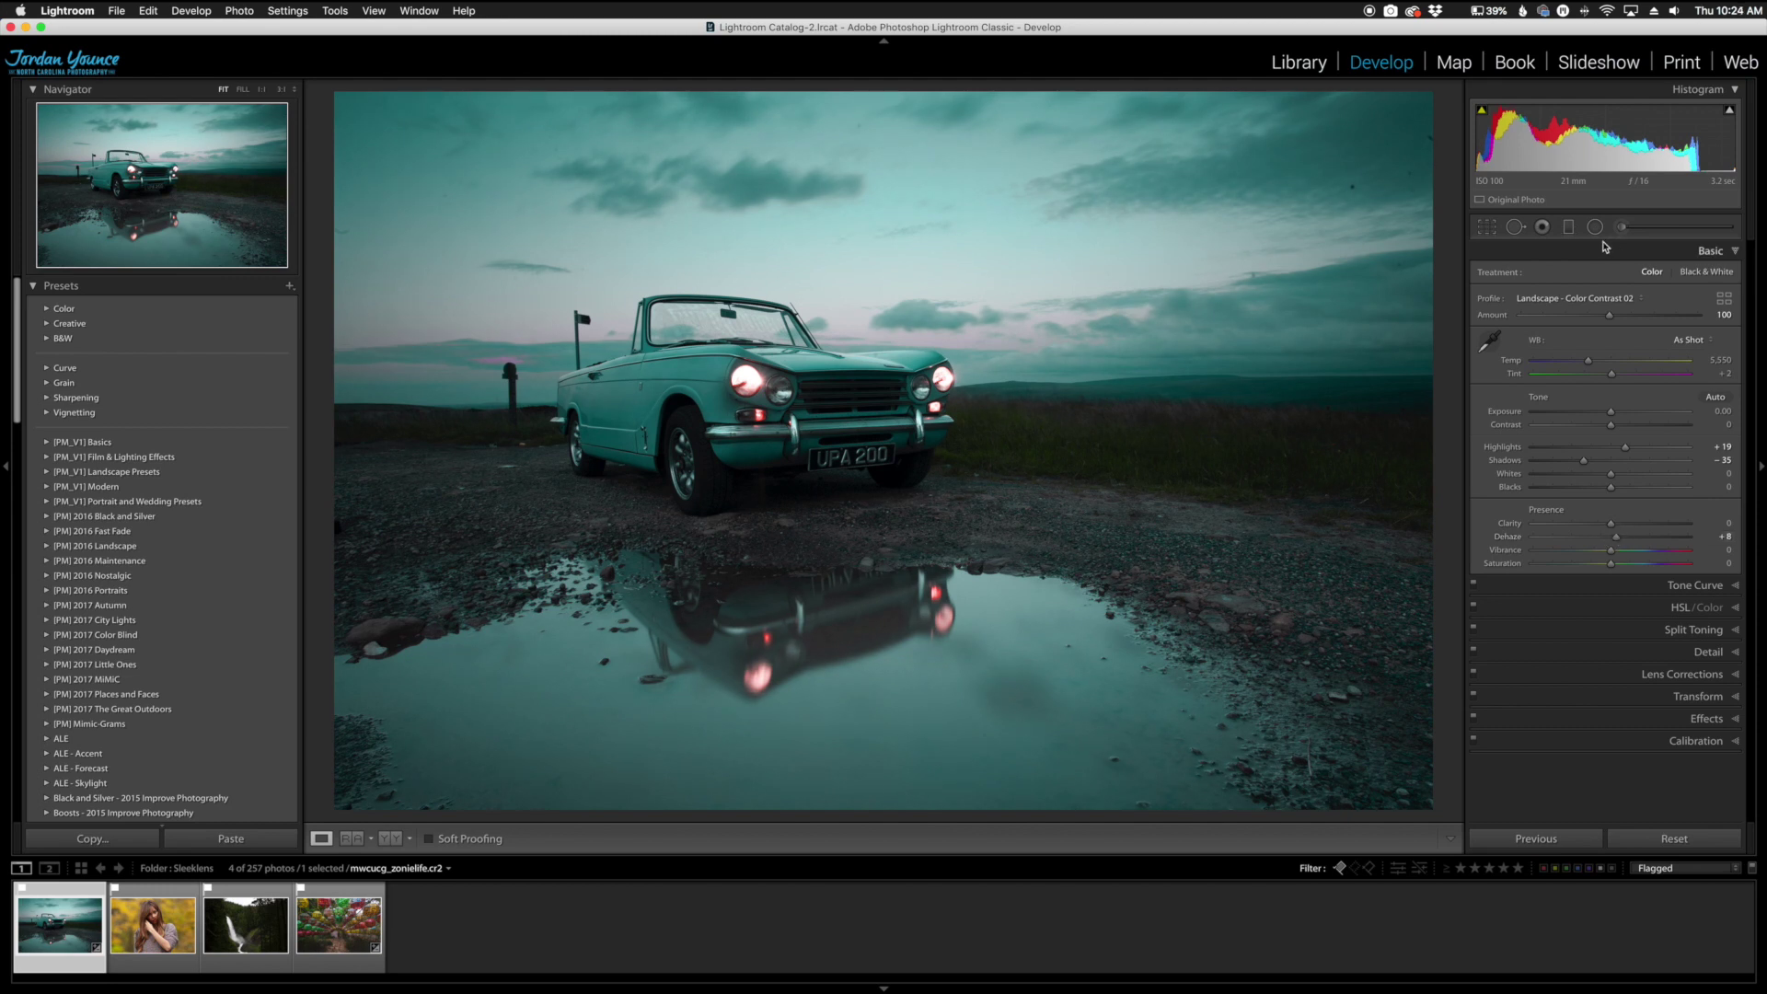
# Step: Add radial filters over the car headlights, raising Exposure to 3.17 and warming Temp
pyautogui.click(1595, 226)
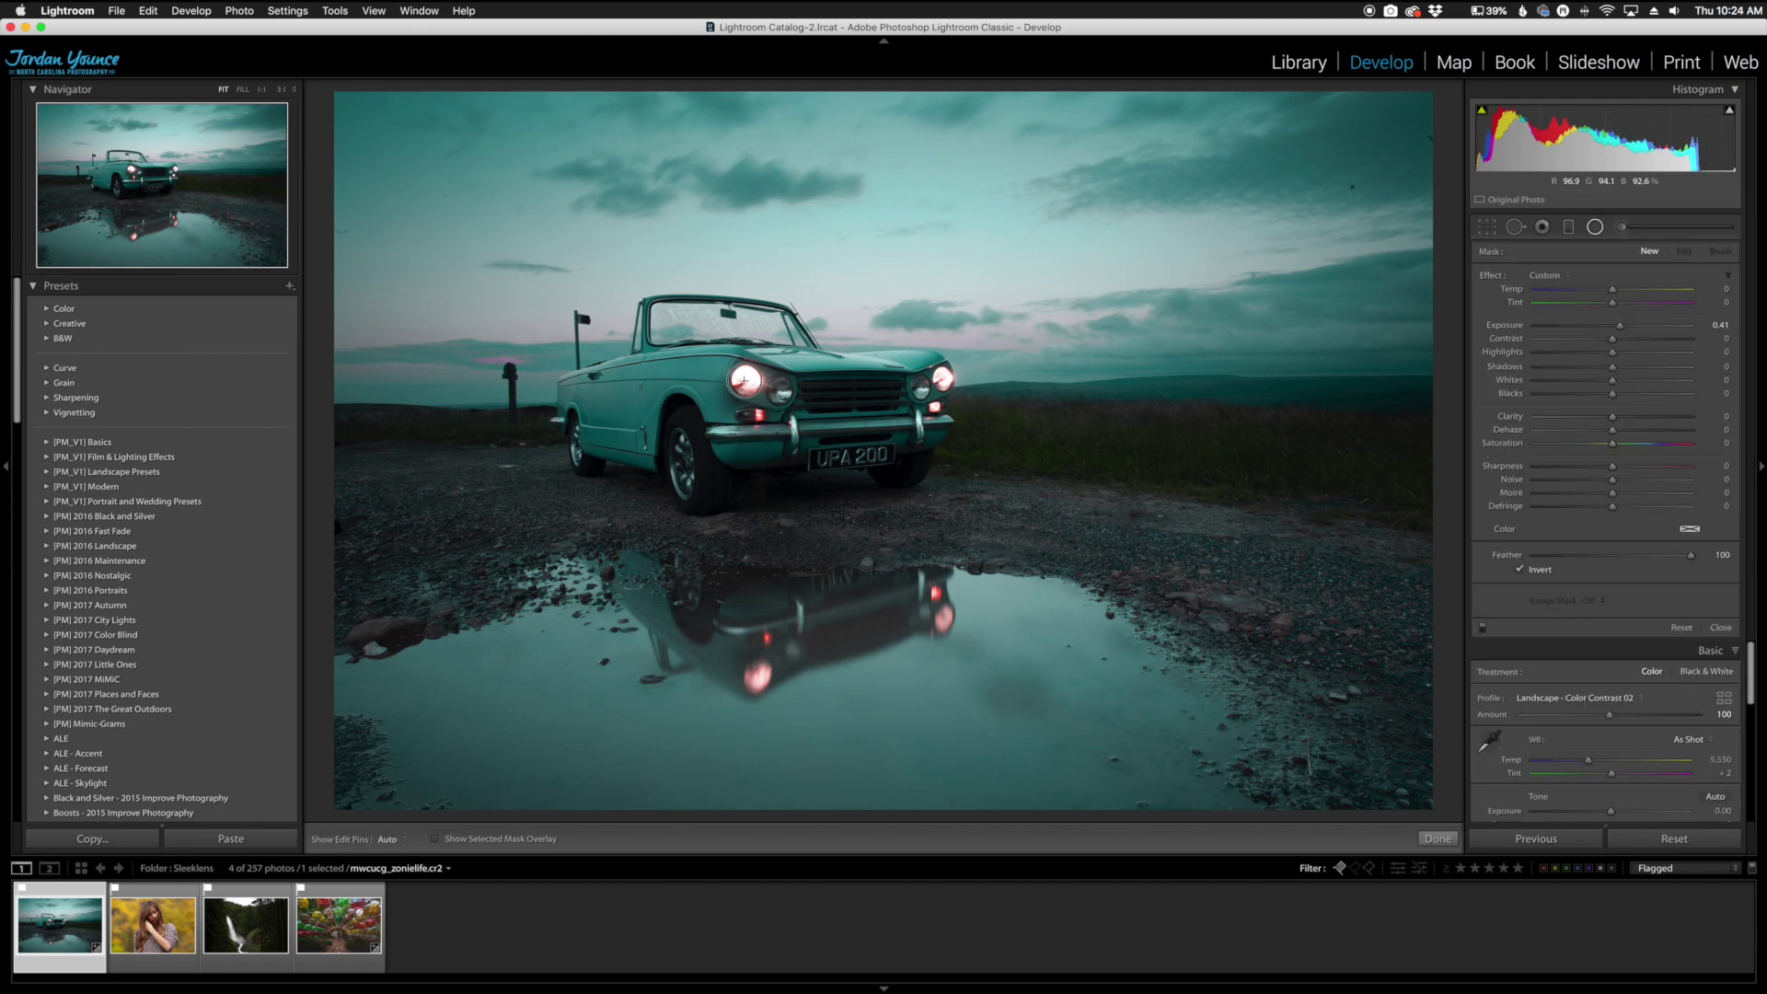
pyautogui.moveTo(743, 381); pyautogui.dragTo(794, 417)
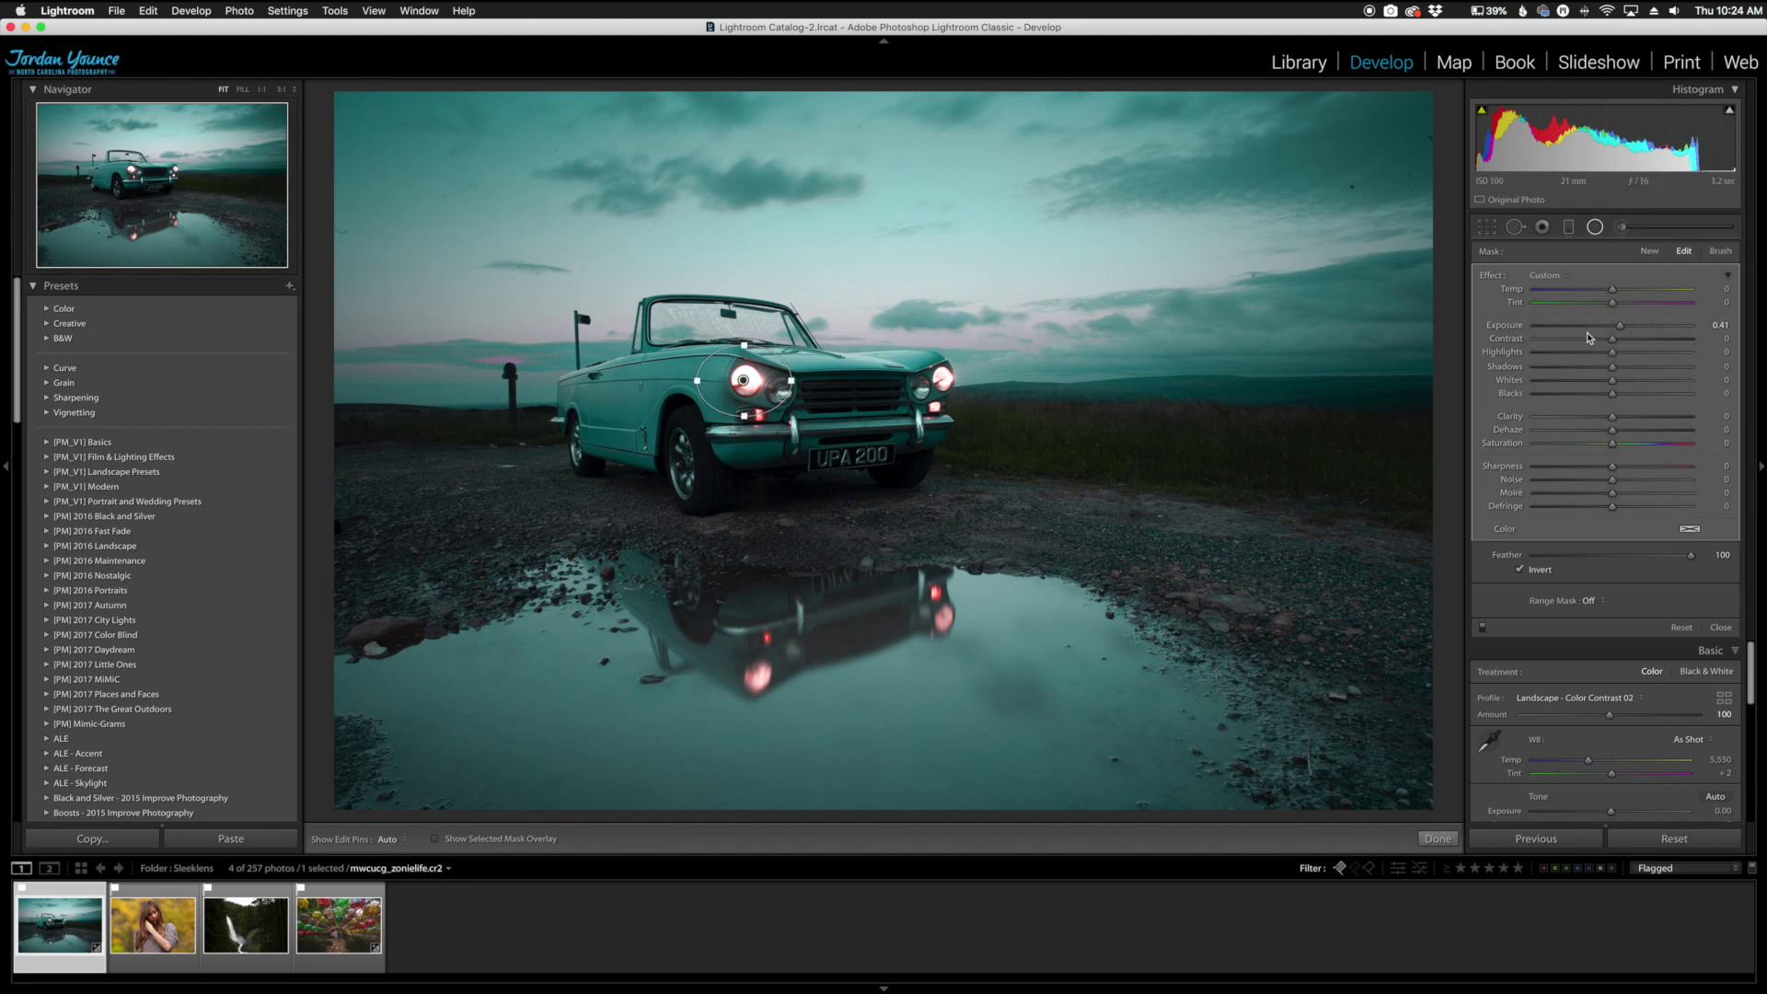
pyautogui.moveTo(1620, 325)
pyautogui.mouseDown()
pyautogui.moveTo(1655, 289)
pyautogui.moveTo(1674, 327)
pyautogui.mouseUp()
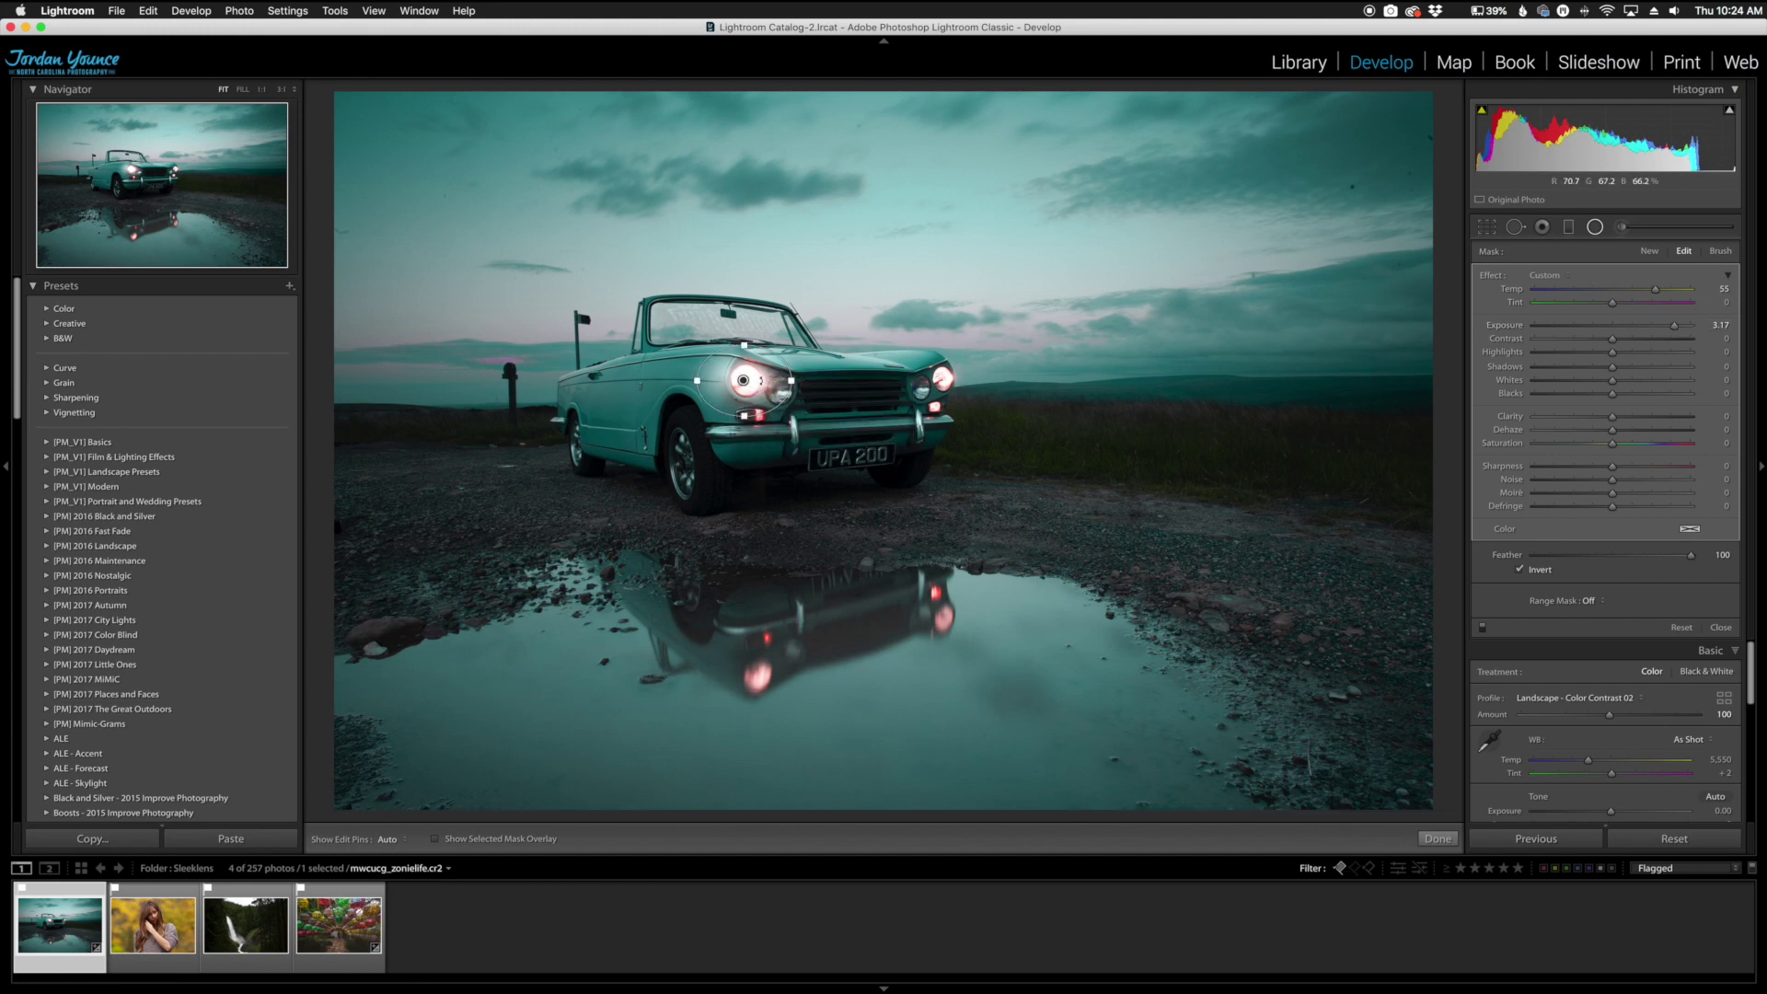
pyautogui.click(935, 378)
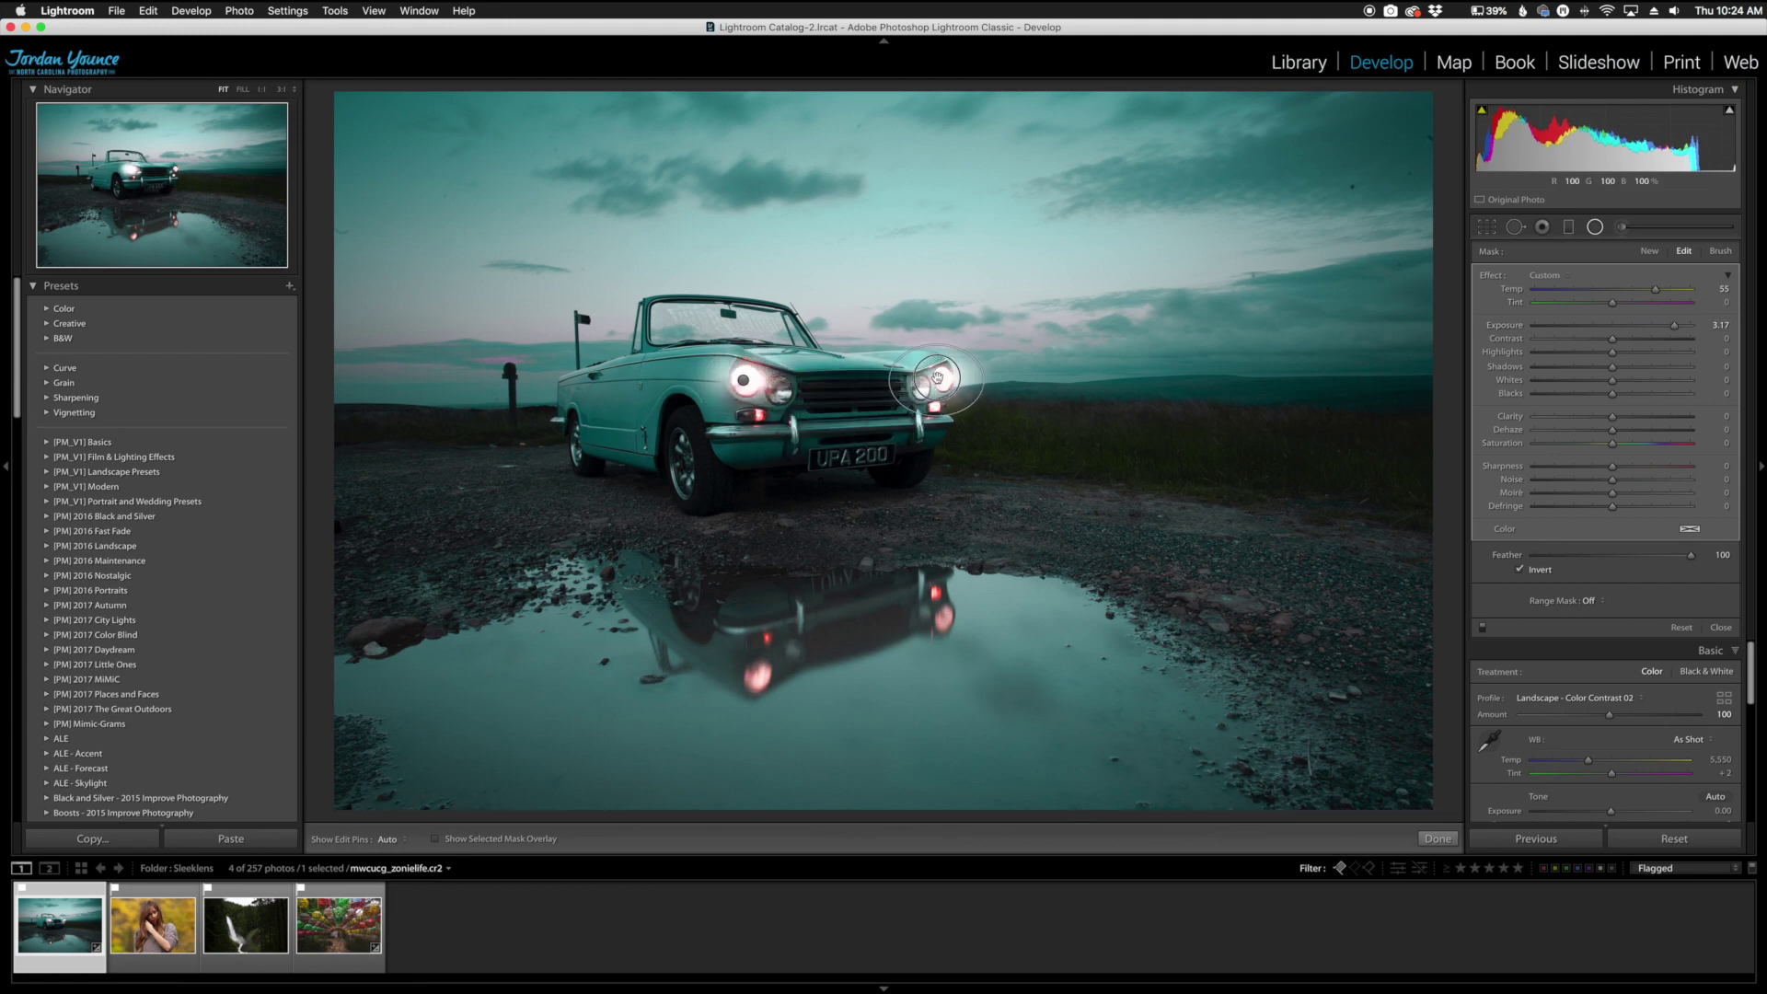
# Step: Finish the radial filter, compare before and after, and move to the portrait photo
pyautogui.click(1438, 839)
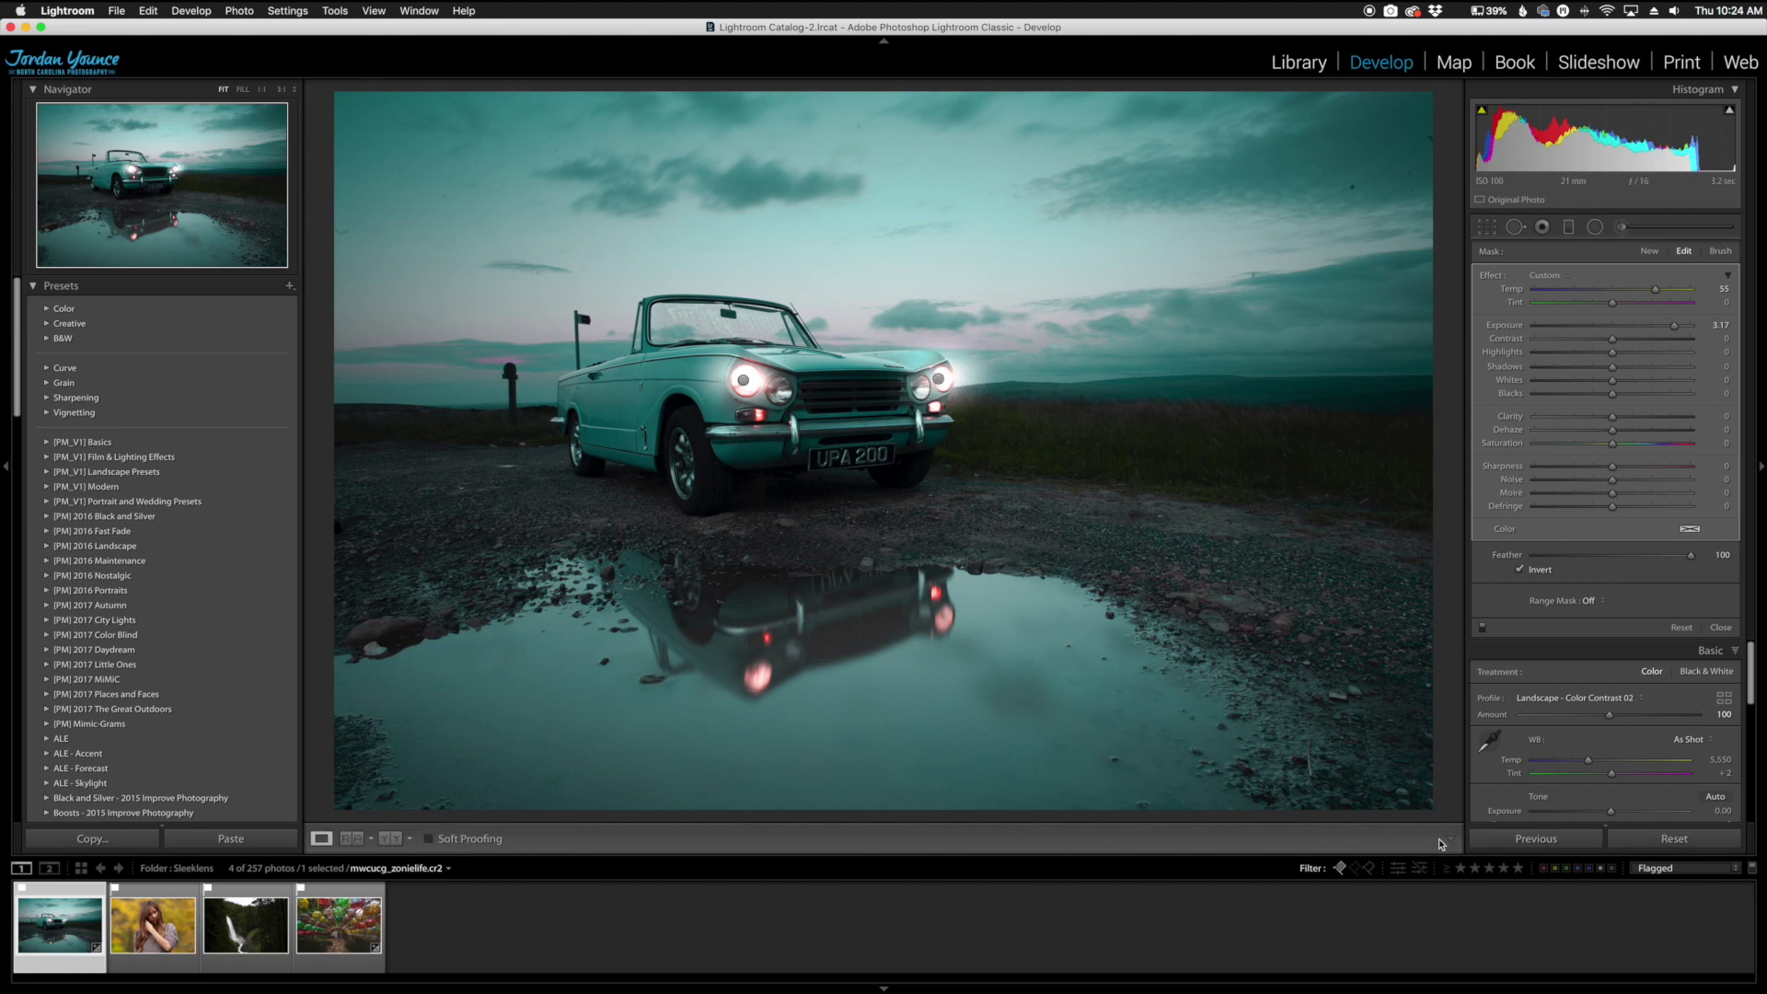
pyautogui.click(395, 844)
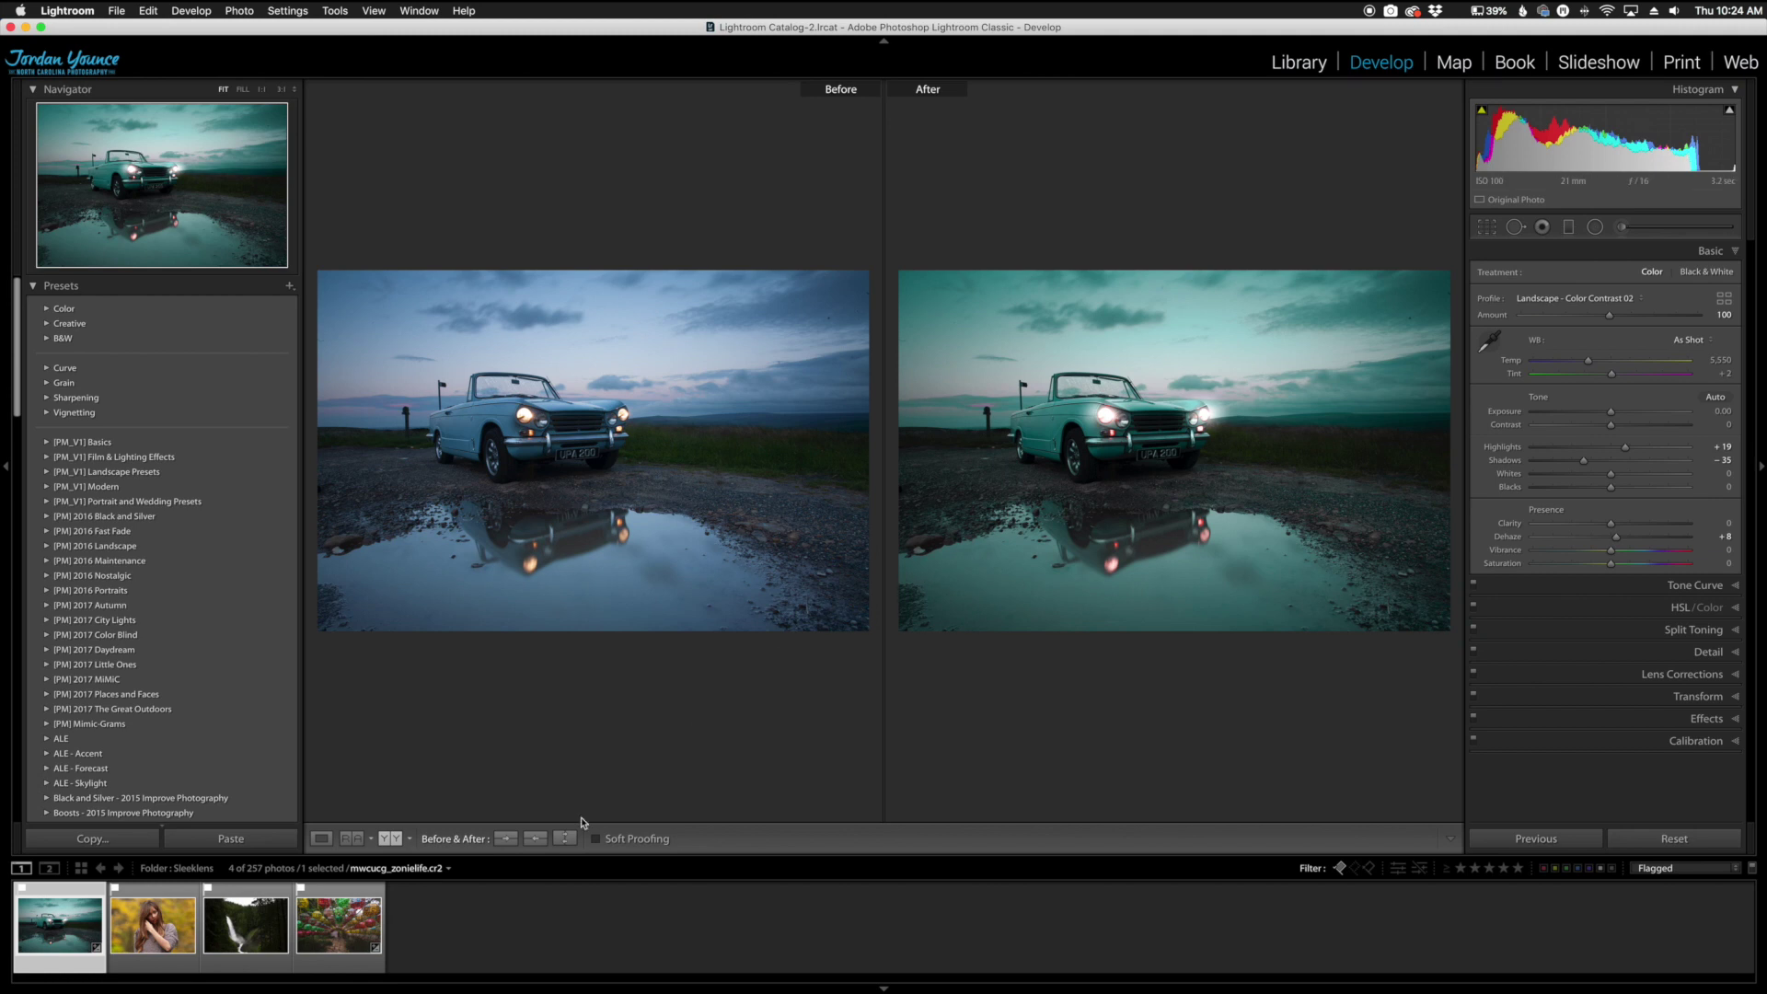
pyautogui.click(164, 930)
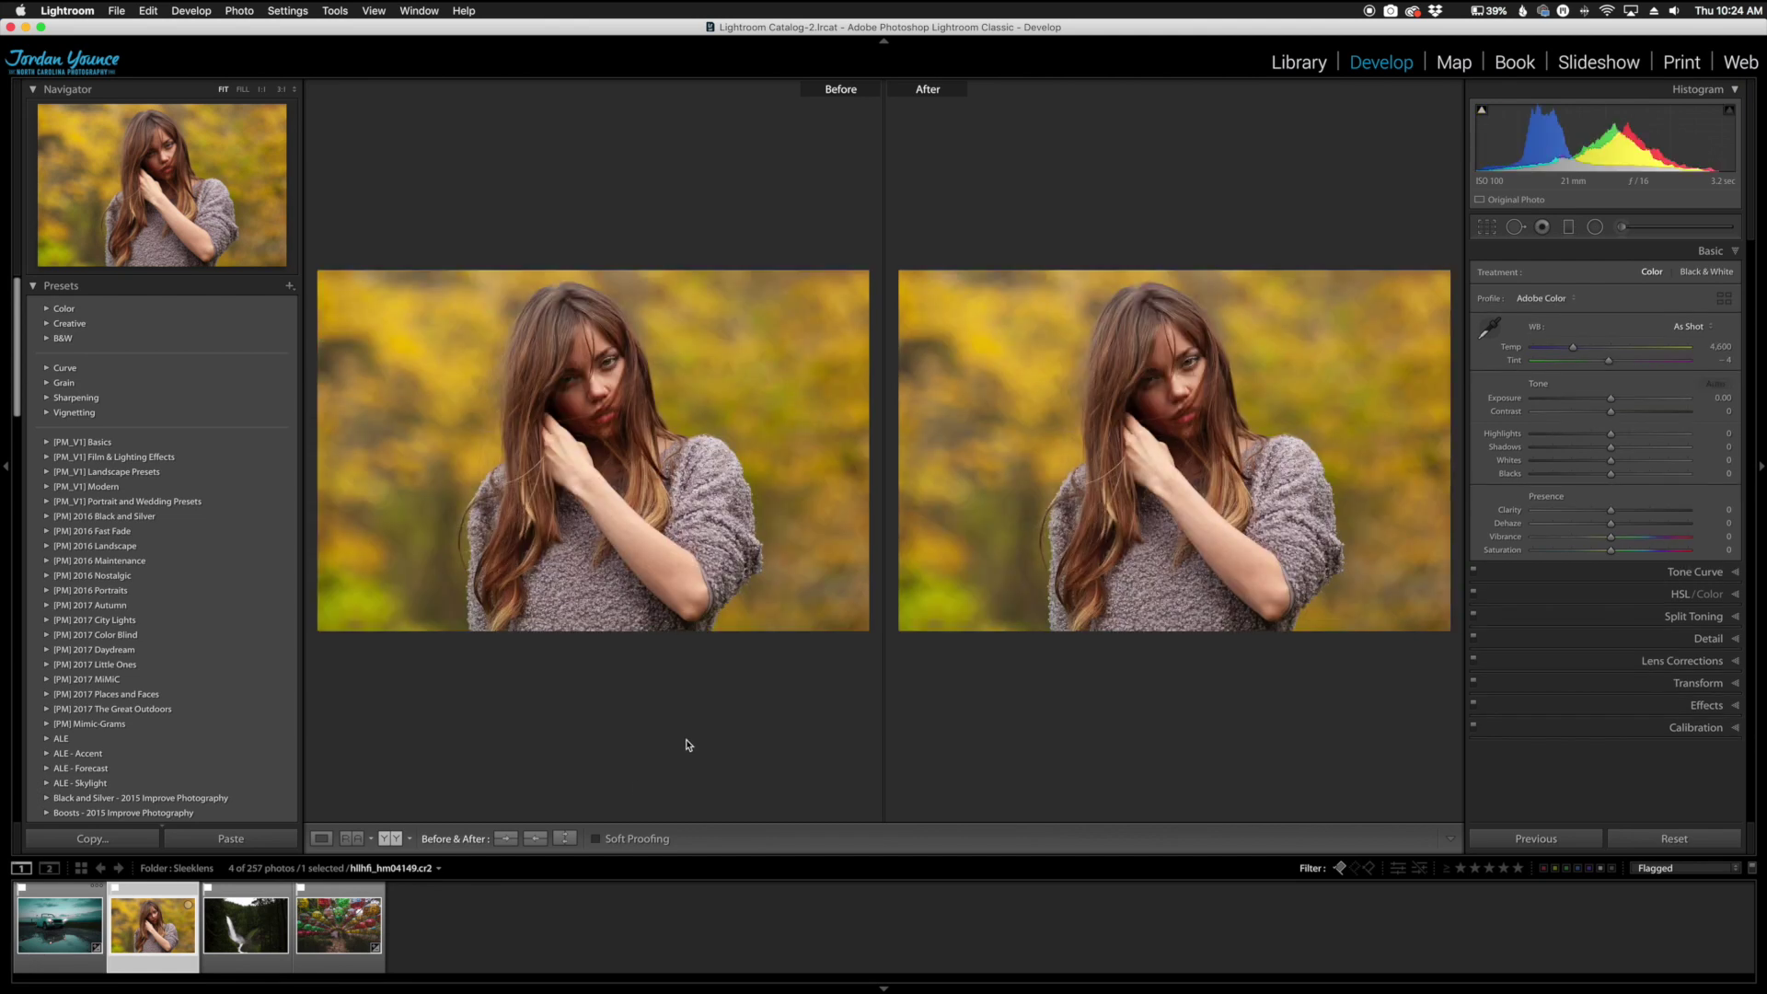
# Step: In single-photo view, apply the Color Wheel Portrait - Action Film profile to the portrait
pyautogui.click(324, 839)
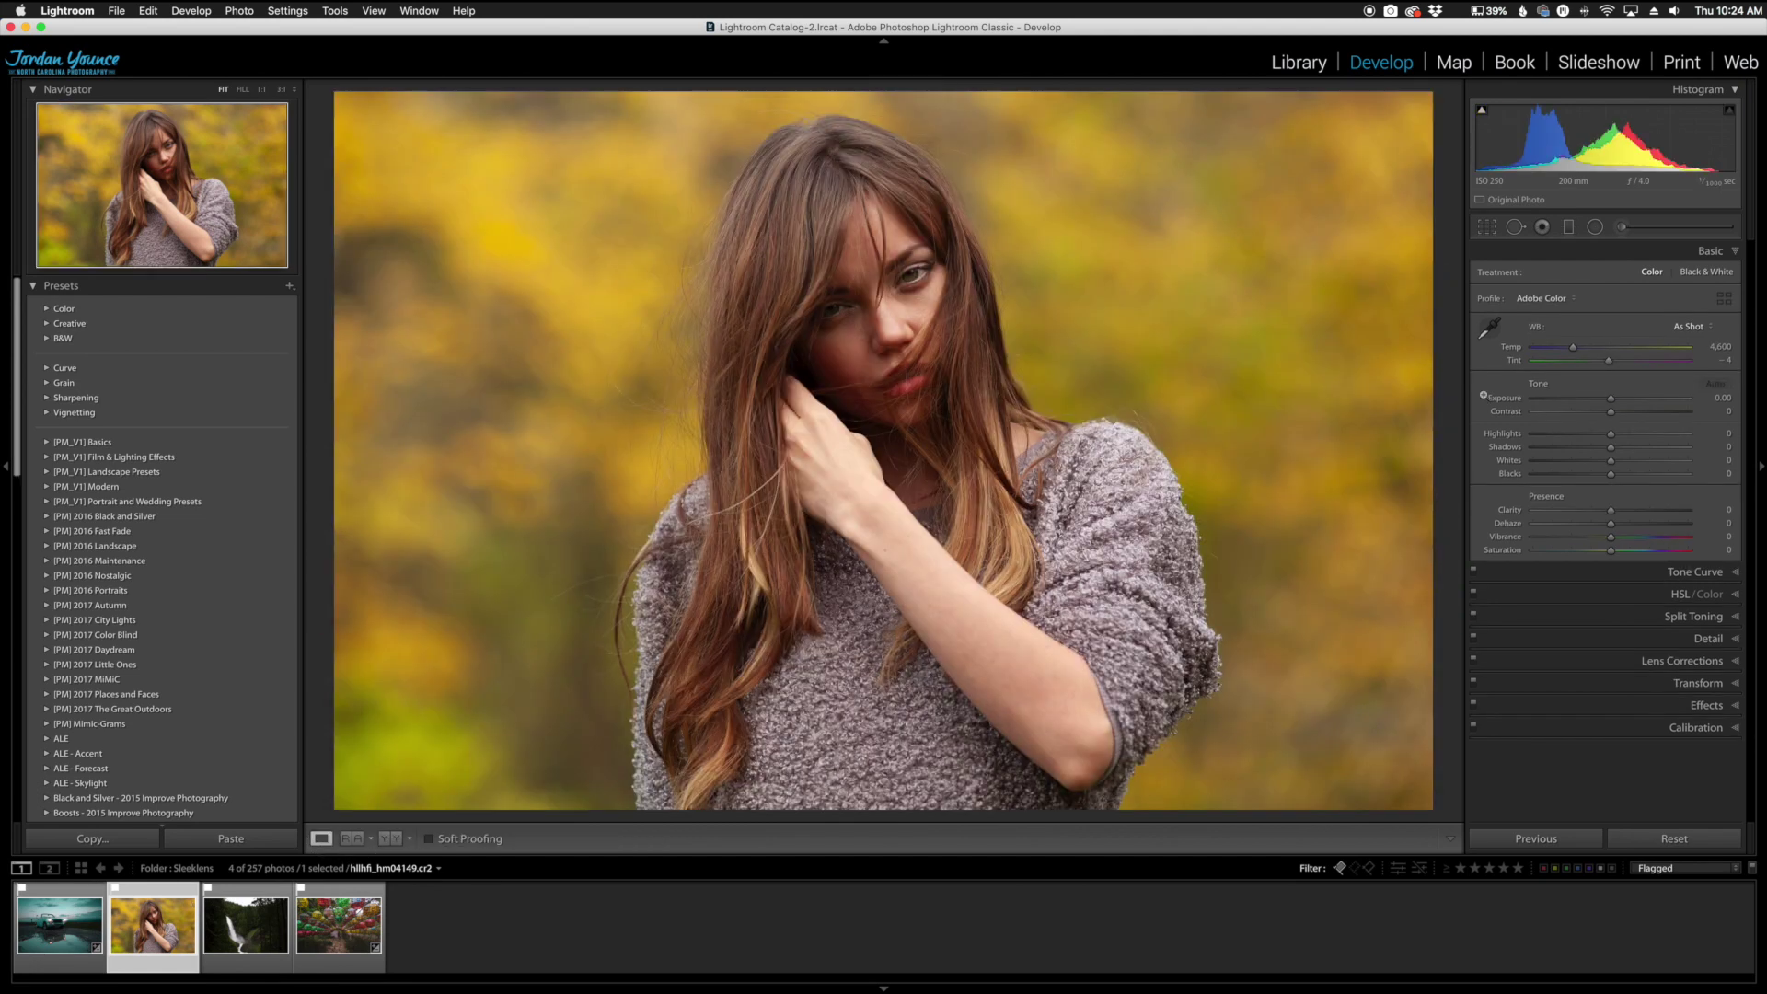
pyautogui.click(1724, 300)
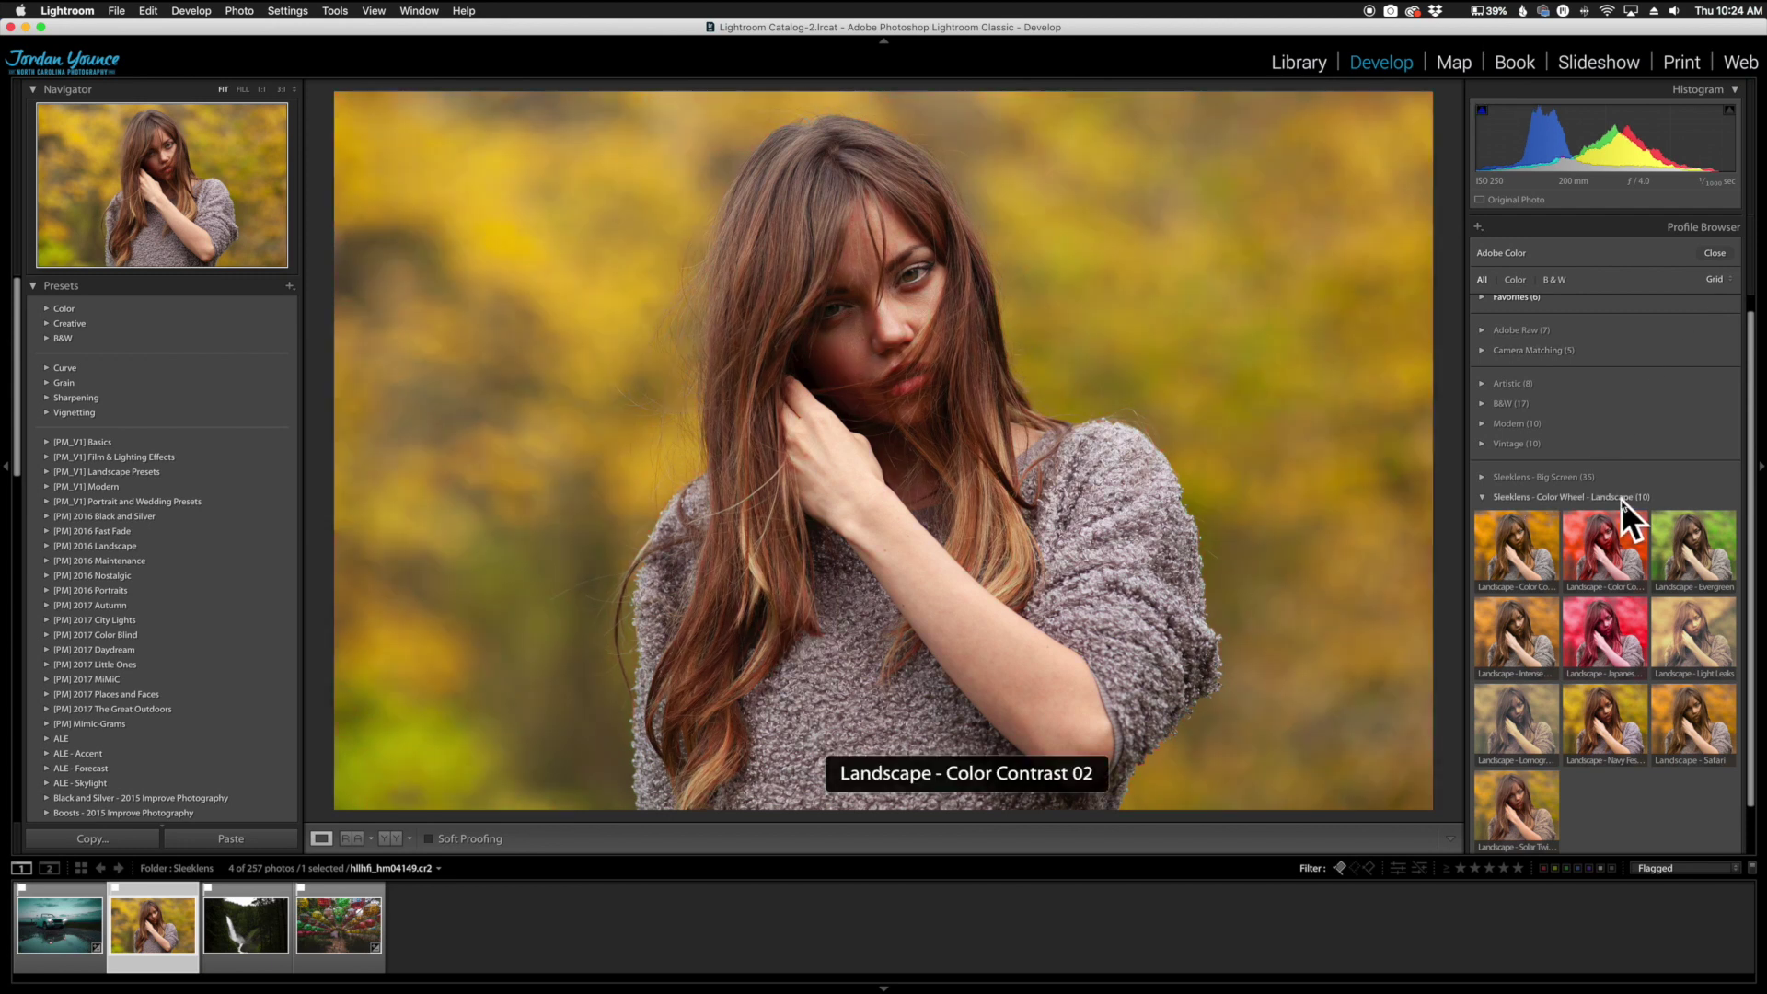
pyautogui.click(1483, 499)
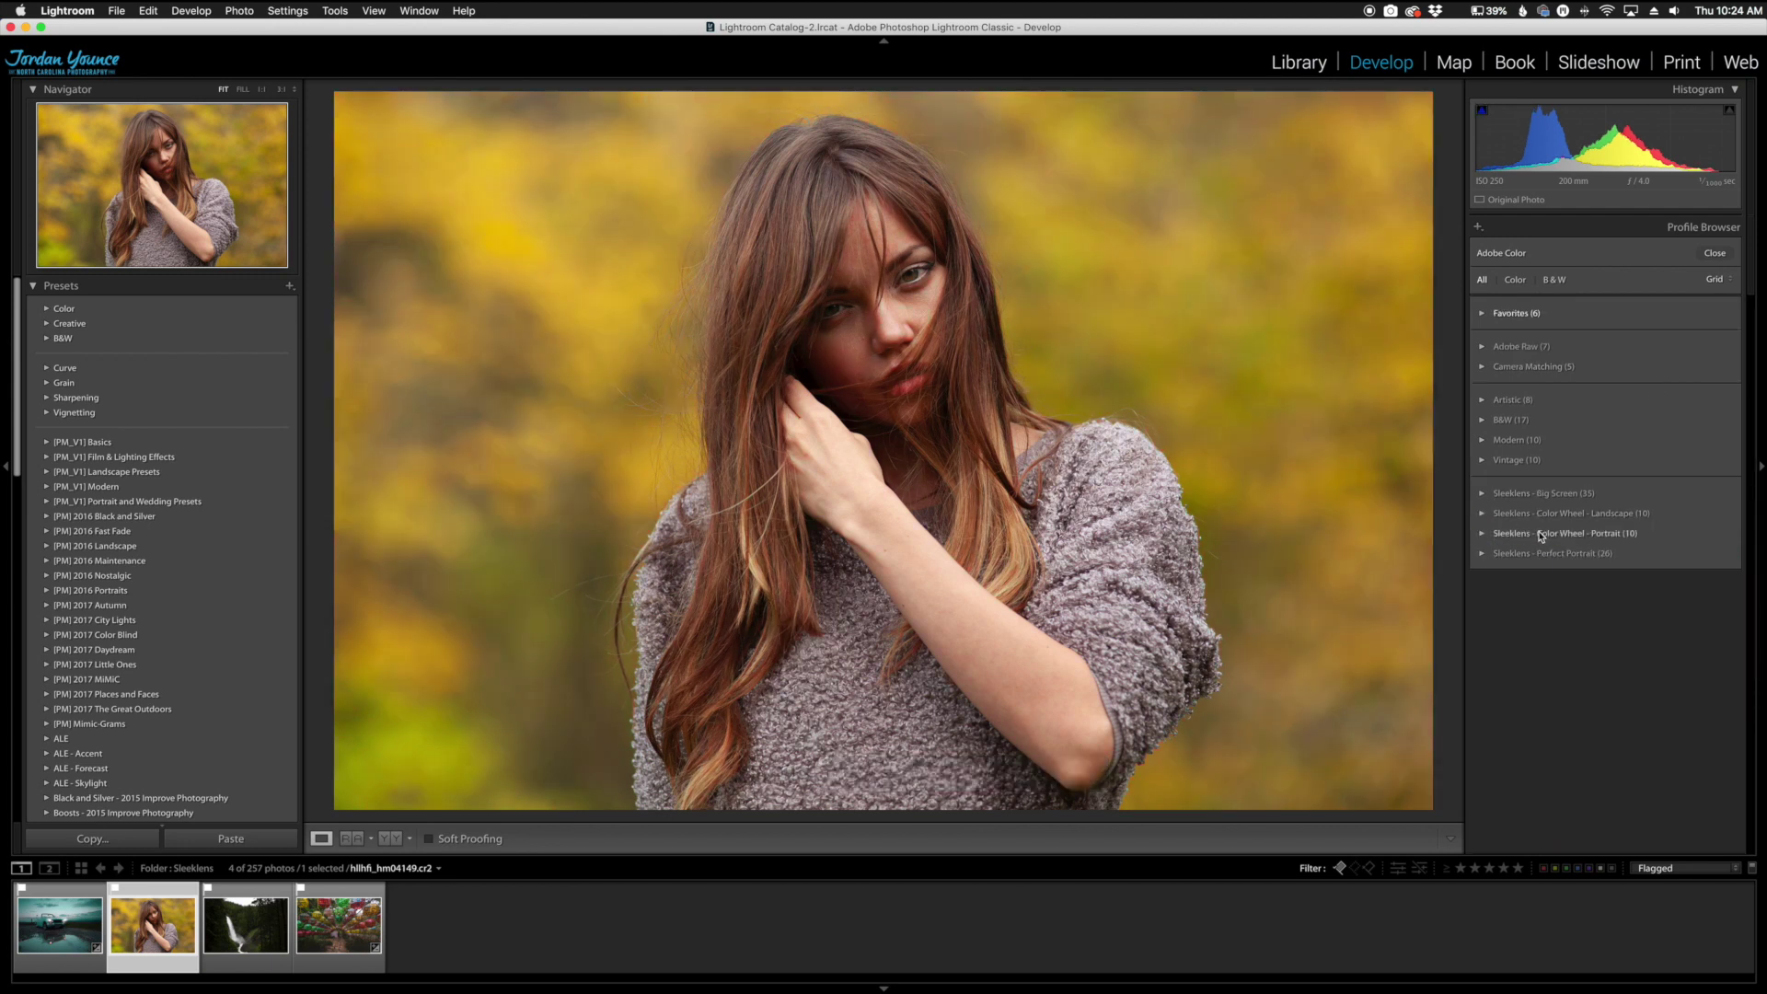
pyautogui.click(1483, 533)
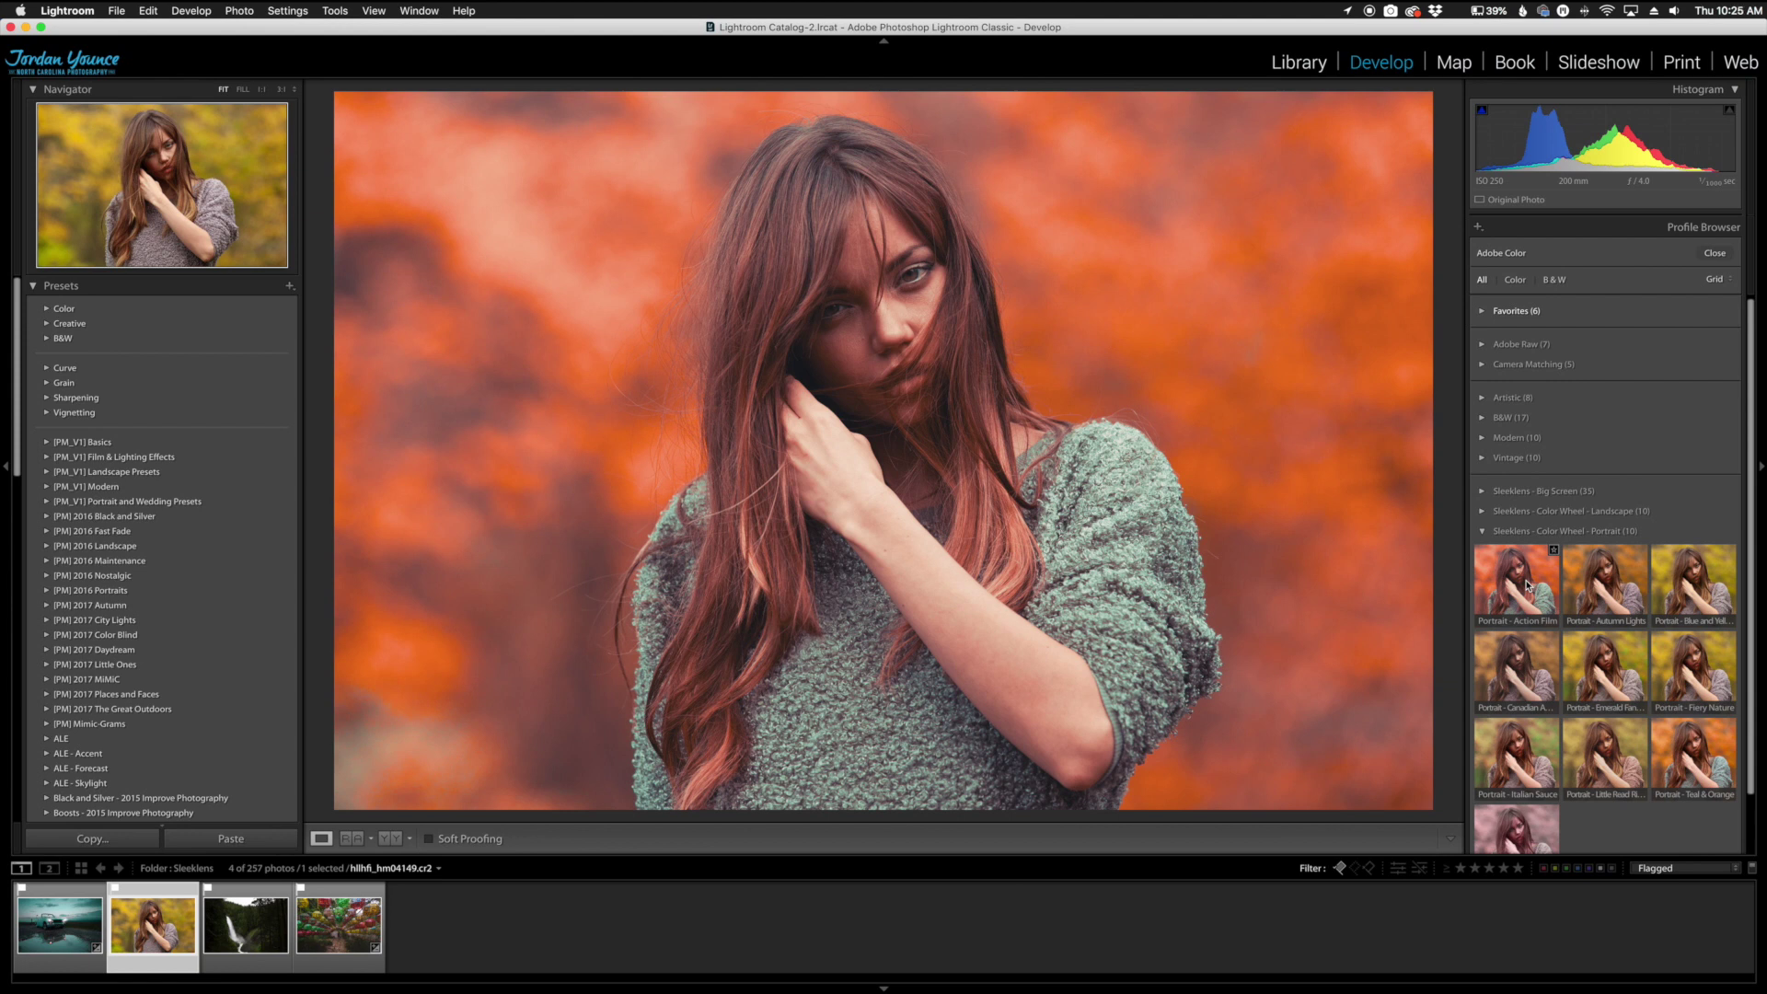
pyautogui.click(1526, 584)
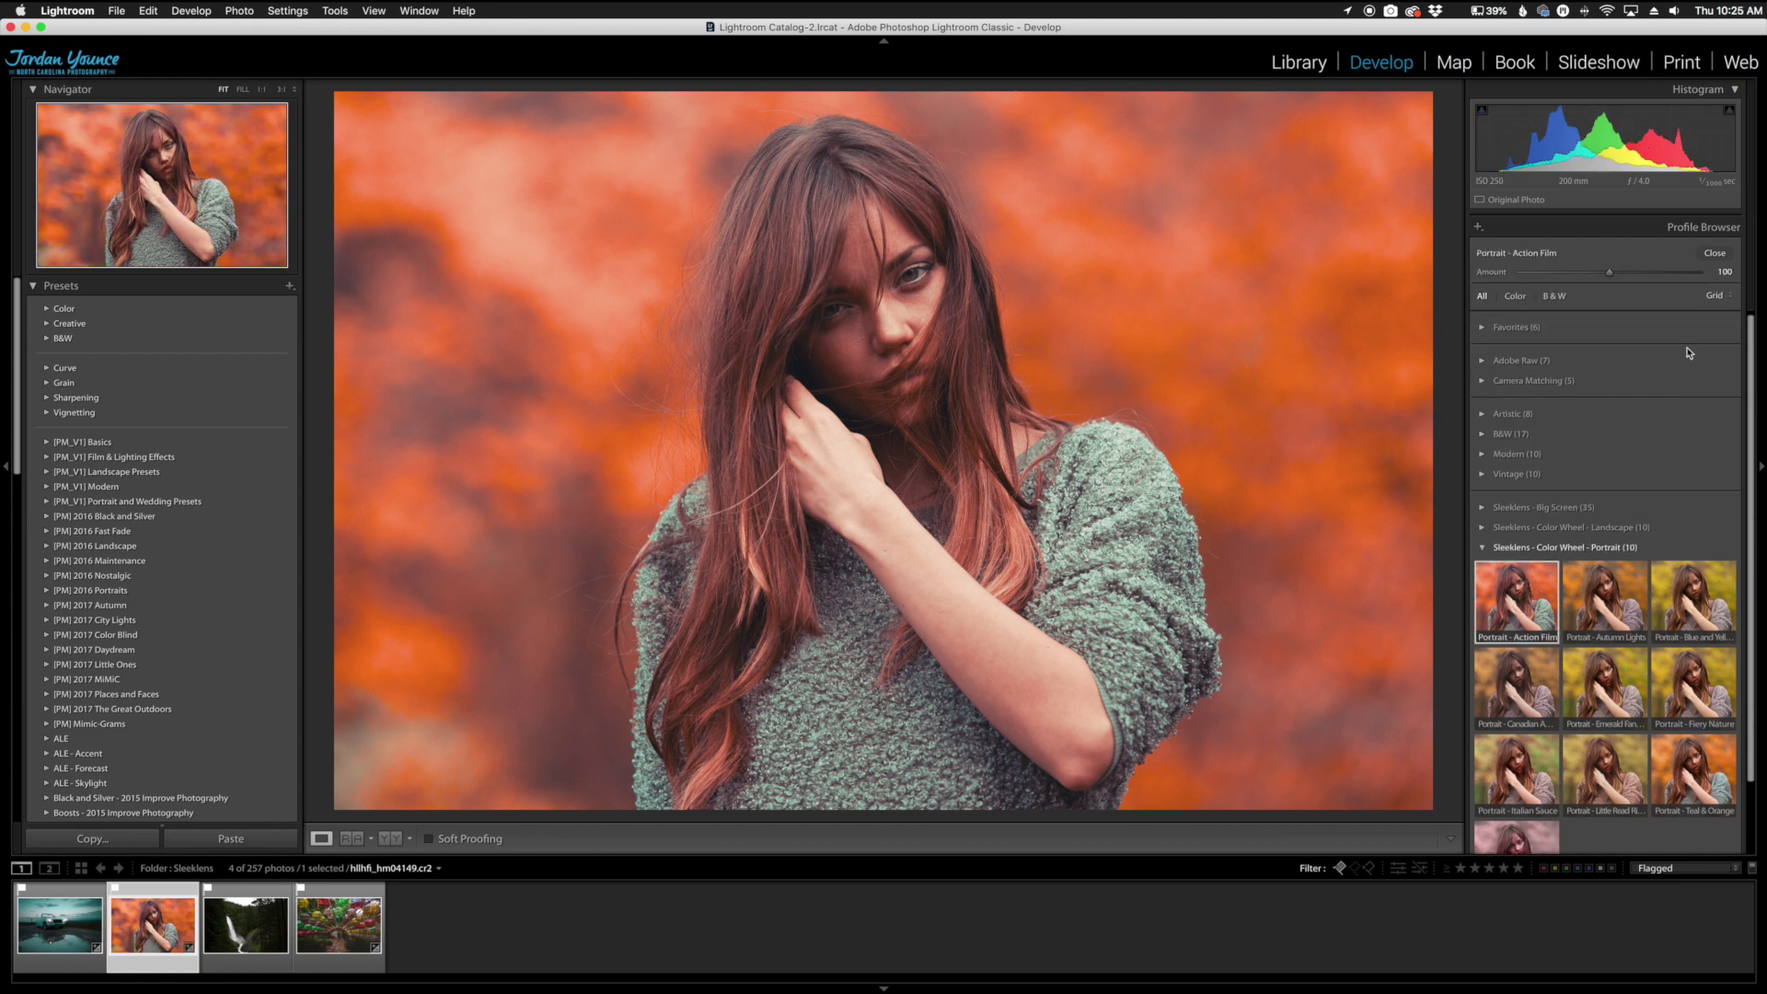
# Step: Raise the portrait's Contrast to about +25, then move to the waterfall photo
pyautogui.click(1715, 252)
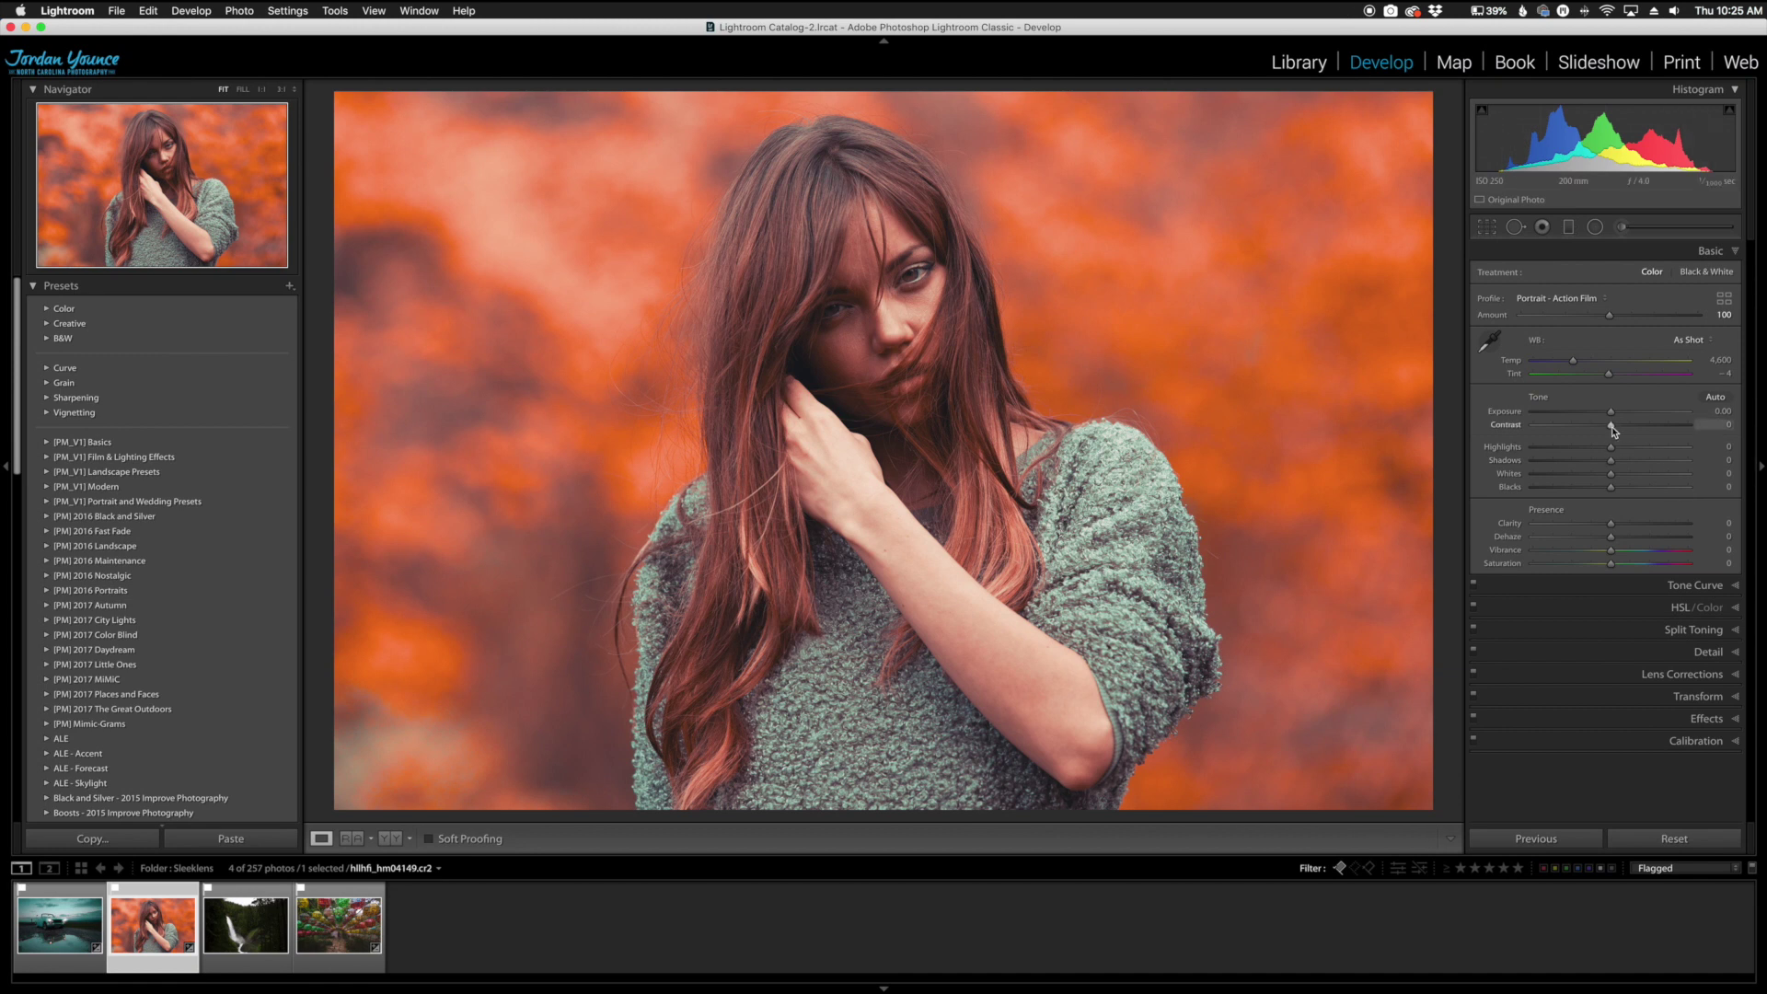
pyautogui.moveTo(1611, 425); pyautogui.dragTo(1620, 462)
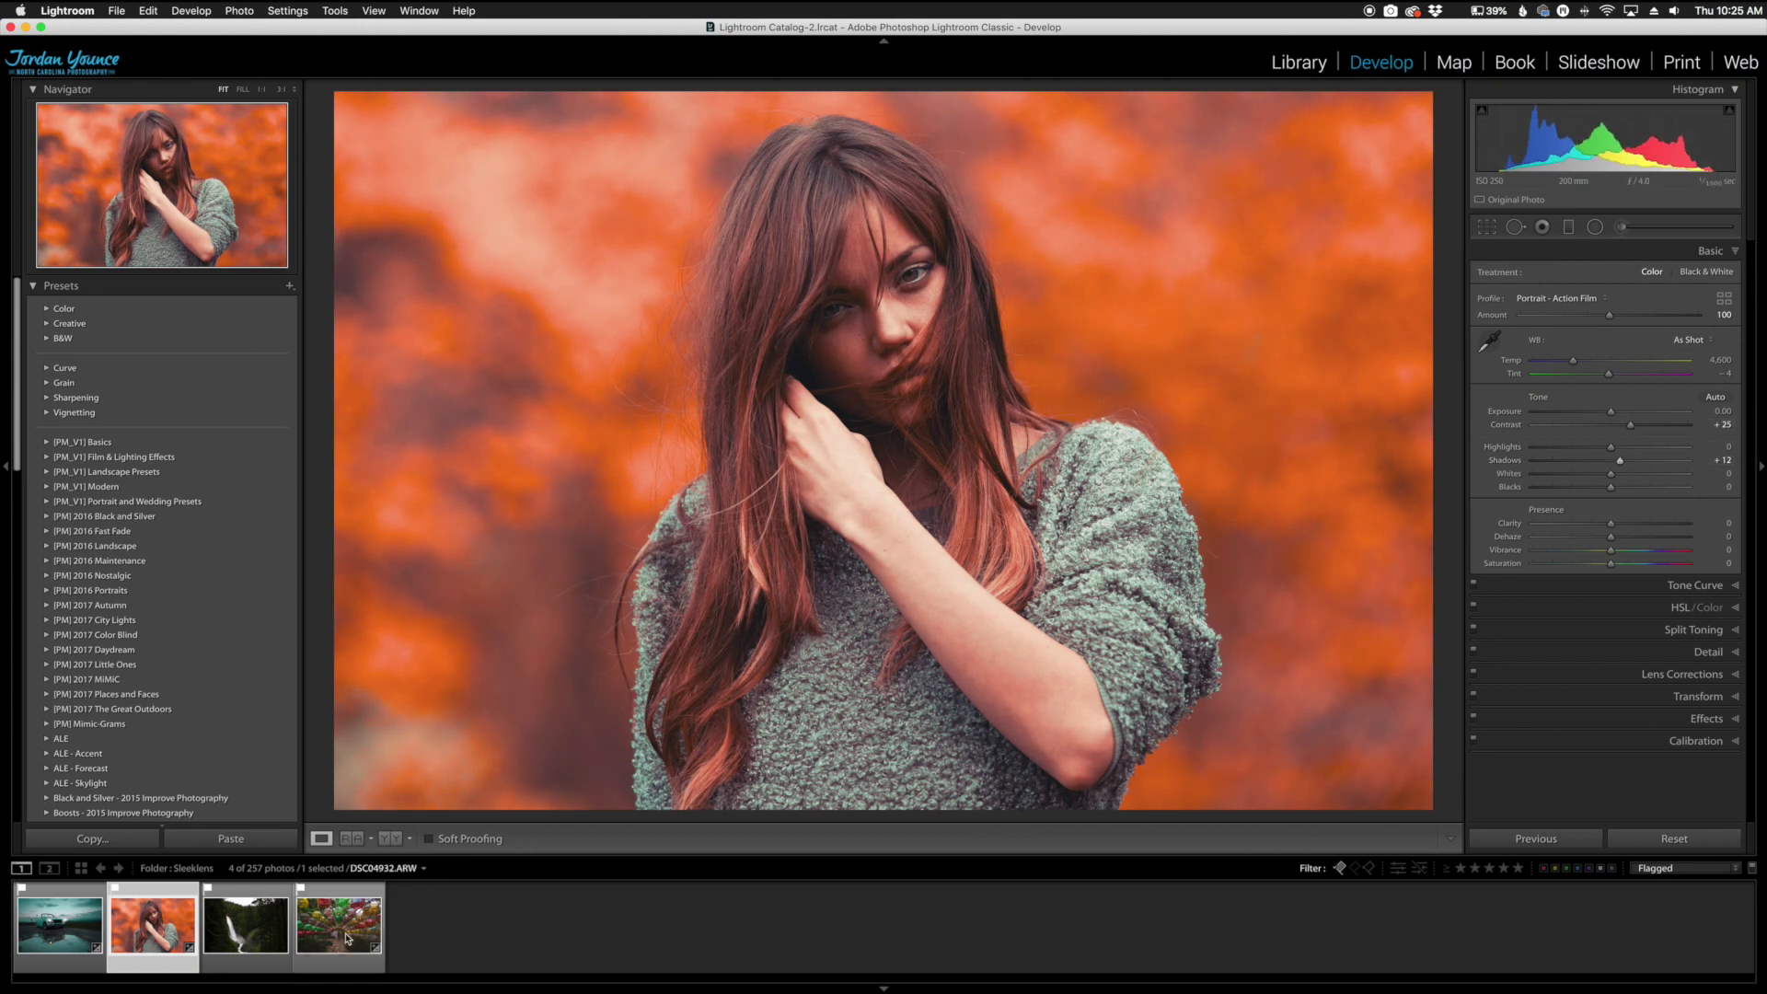
pyautogui.click(246, 925)
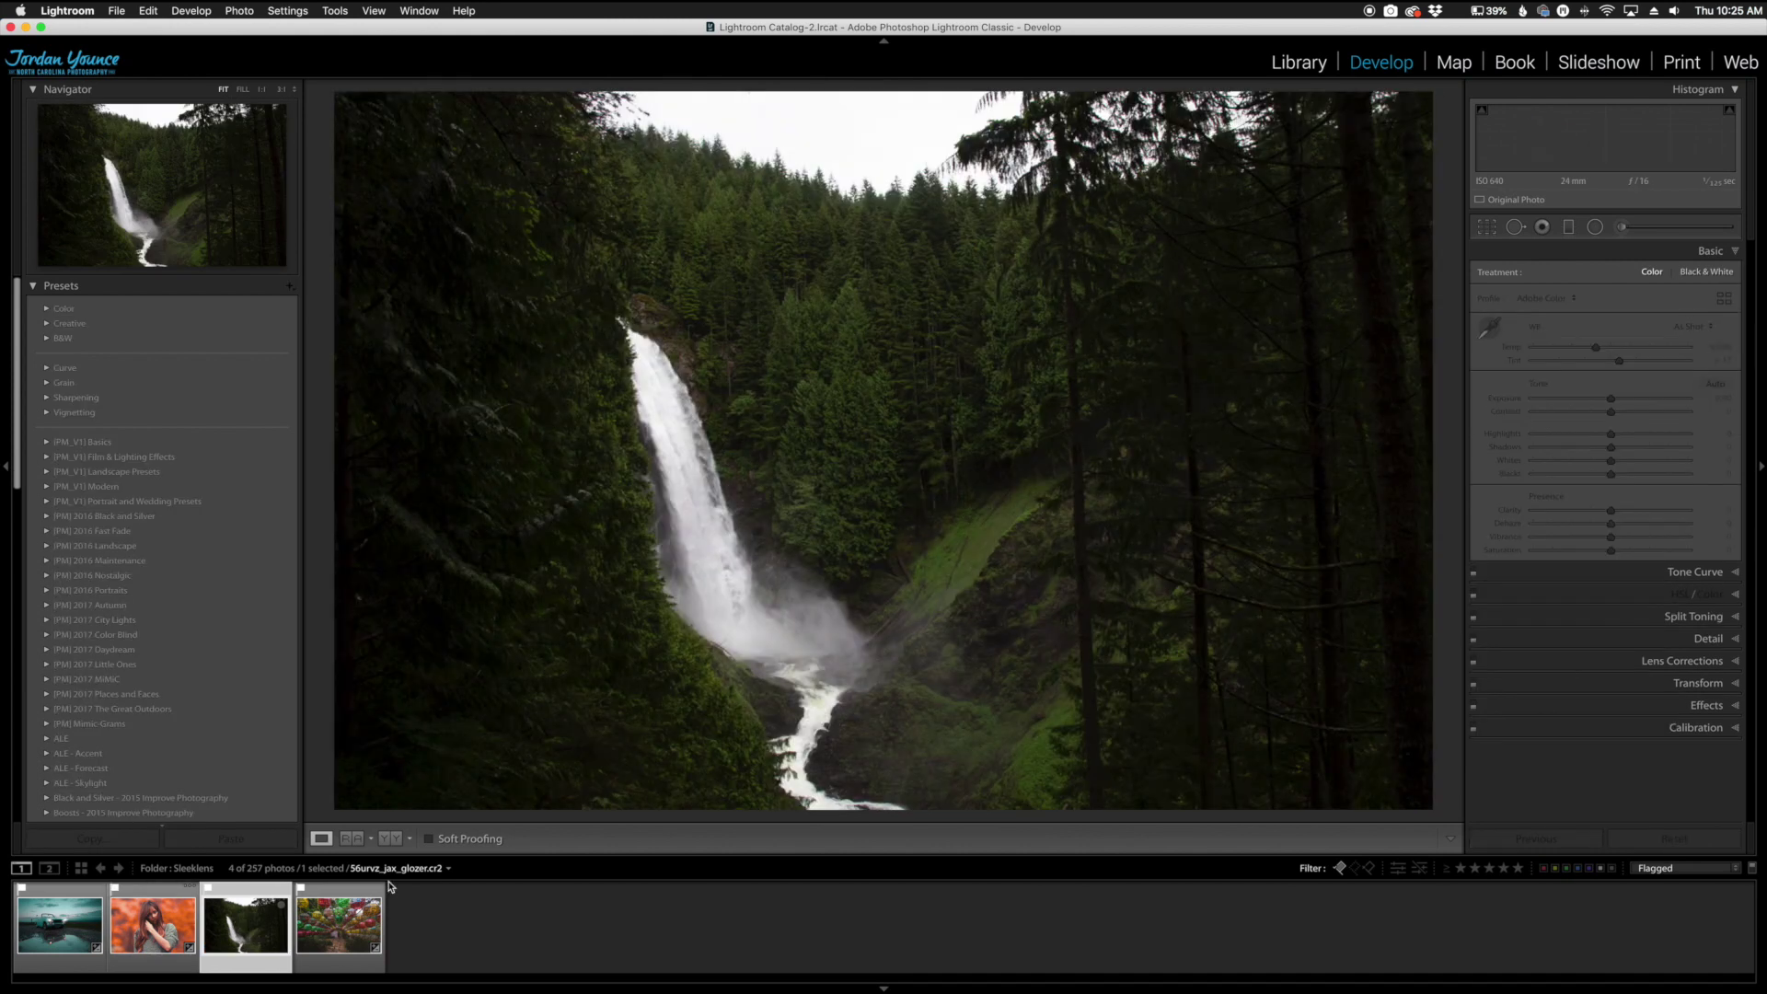
# Step: Try Landscape - Japanese Gardens on the waterfall, then apply Landscape - Light Leaks instead
pyautogui.click(1724, 299)
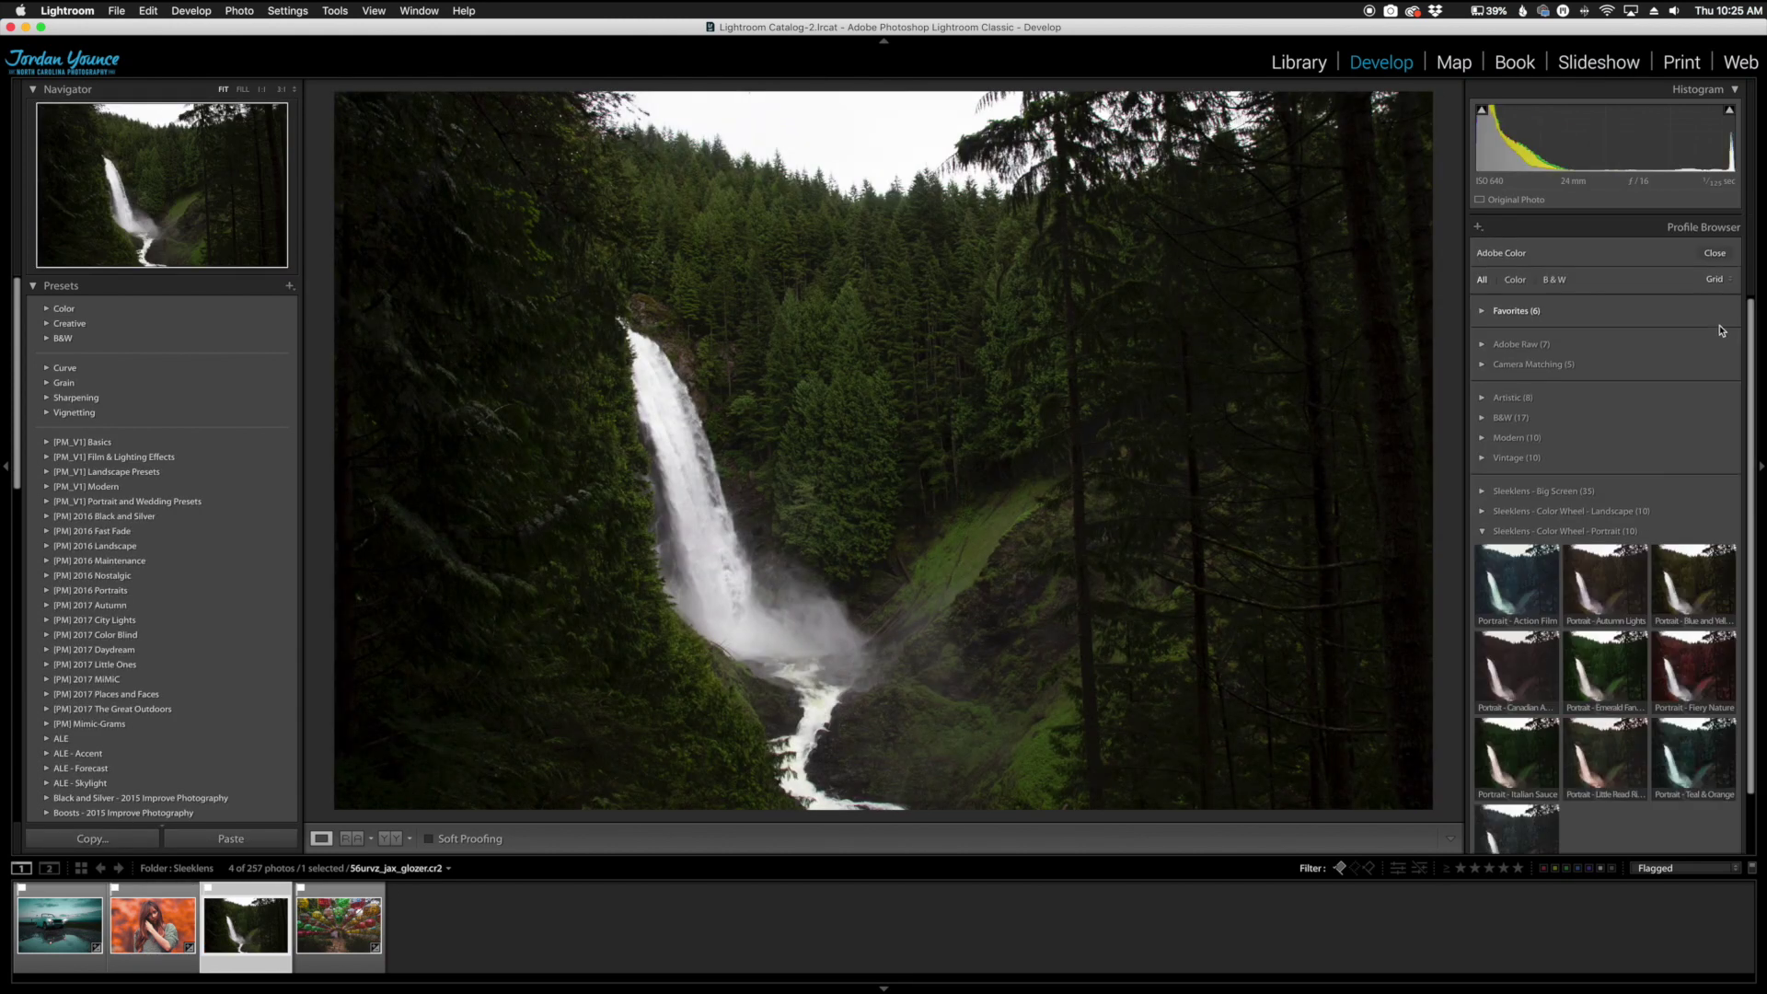
pyautogui.click(1608, 530)
pyautogui.click(1605, 514)
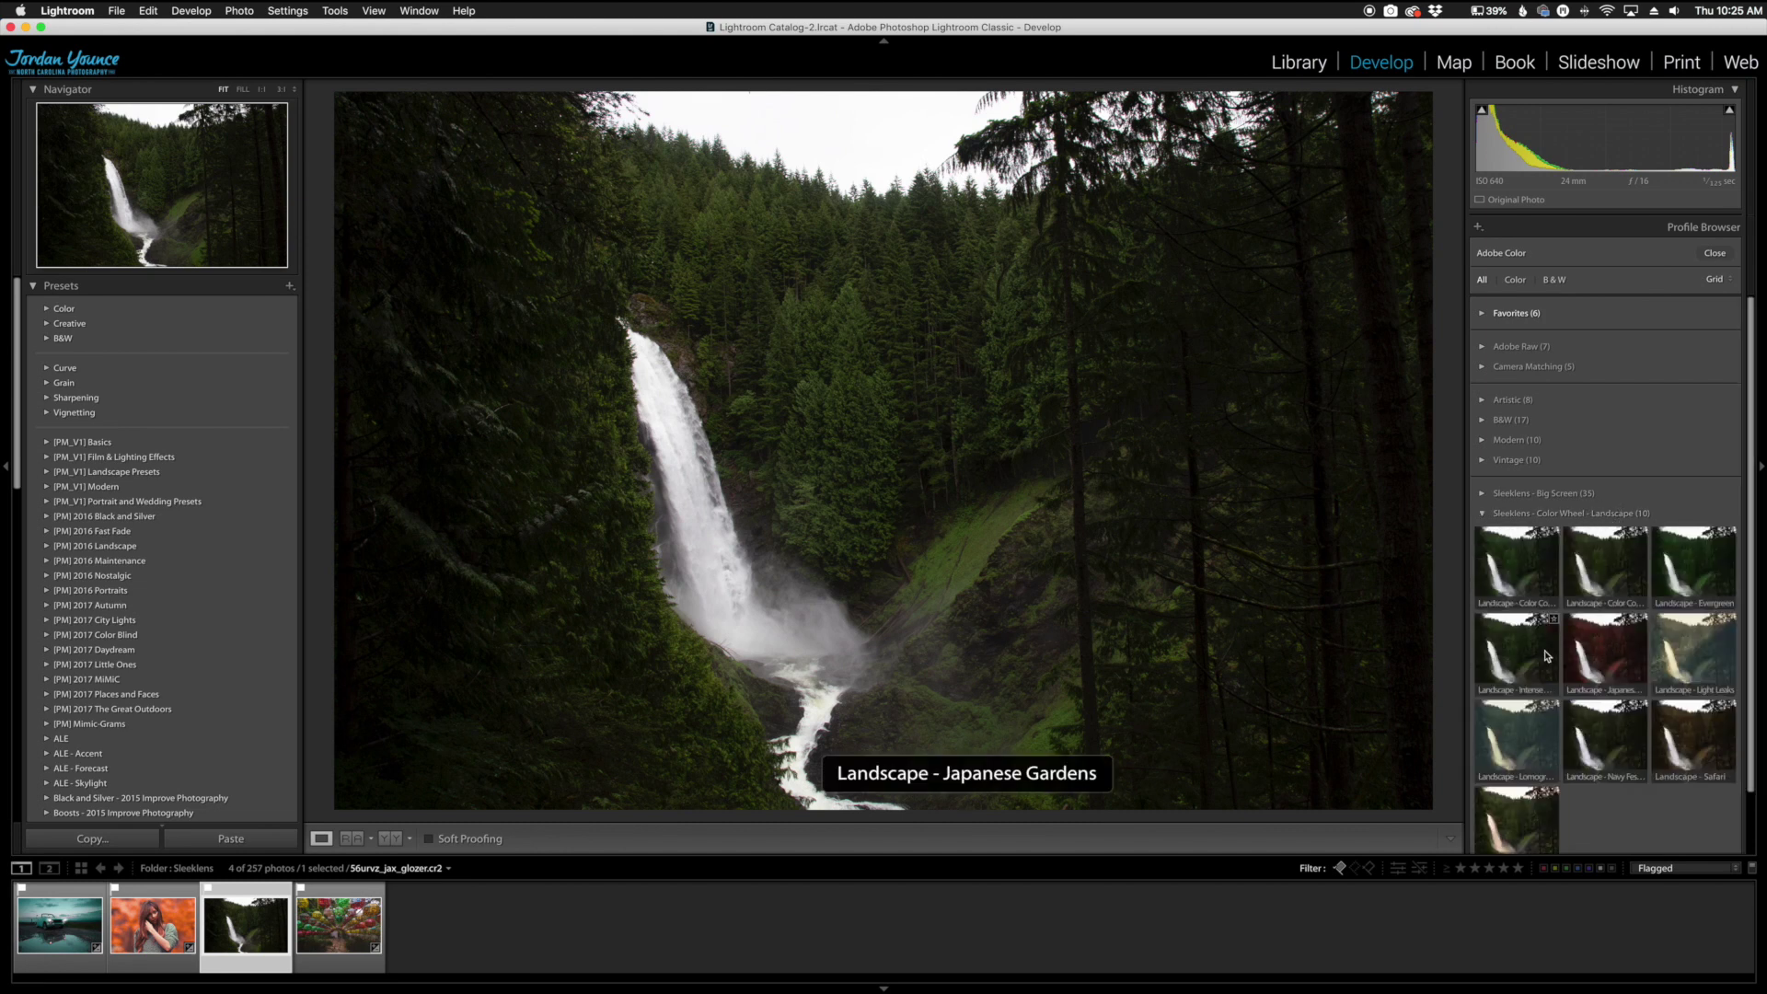
pyautogui.click(1587, 624)
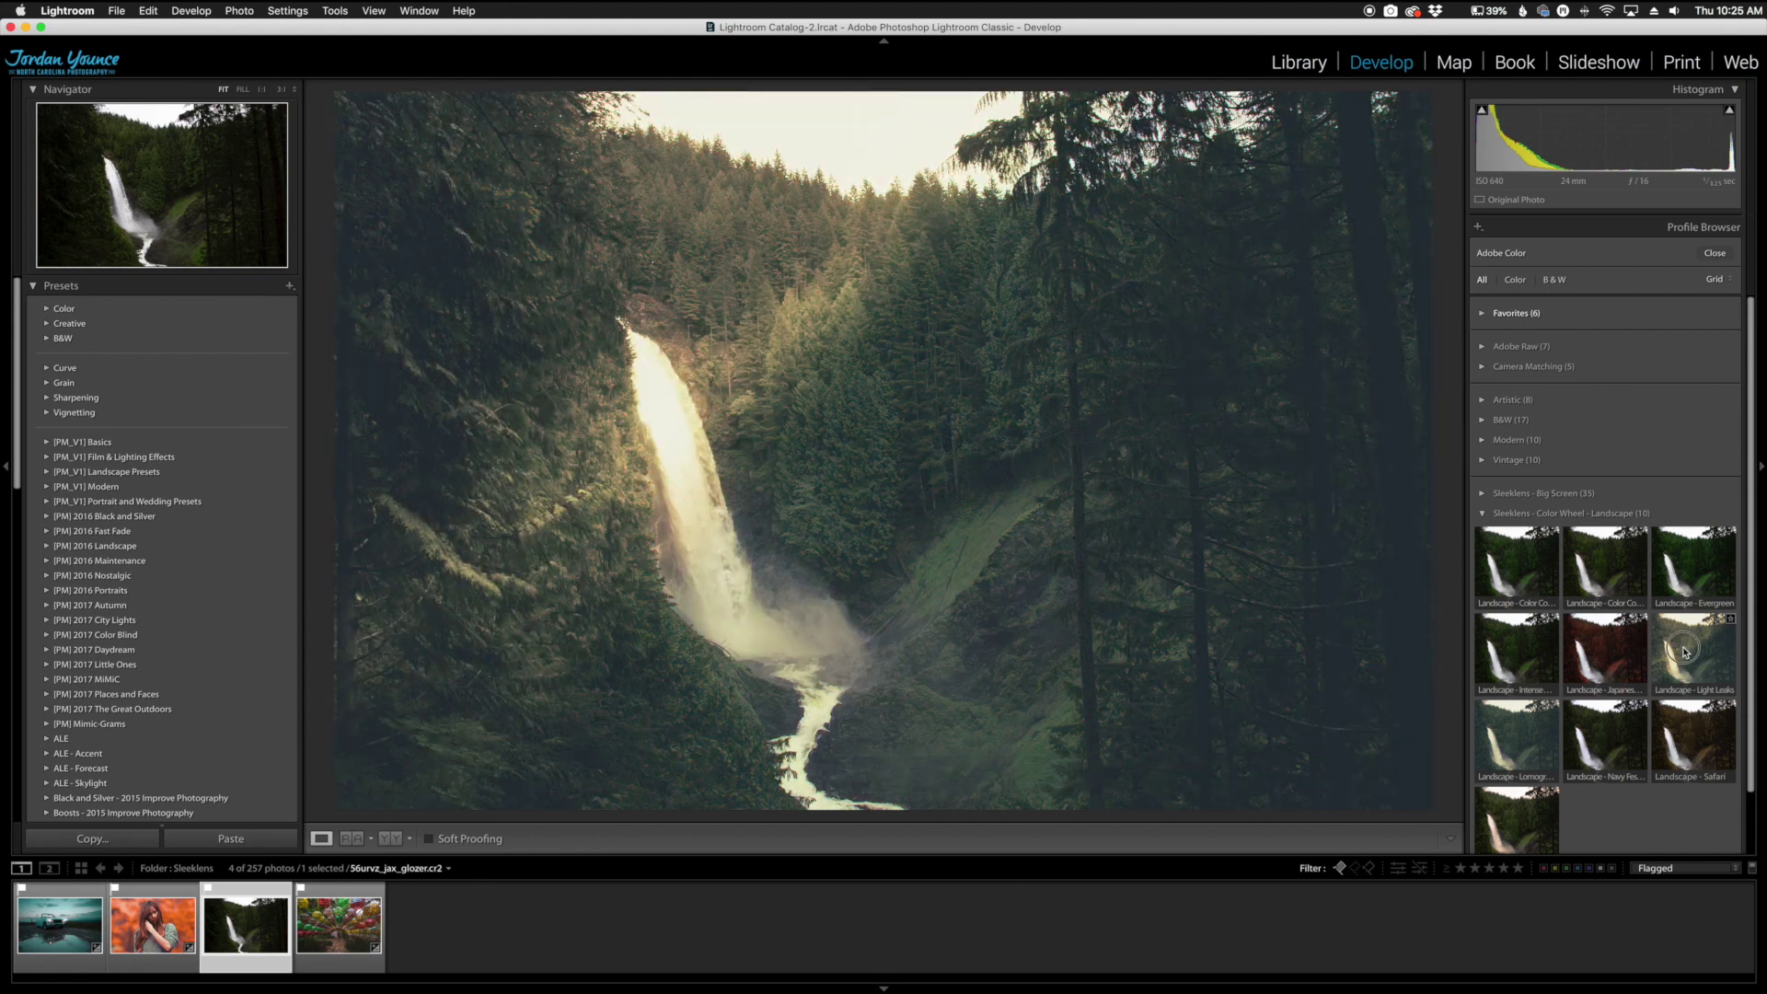
pyautogui.click(1685, 652)
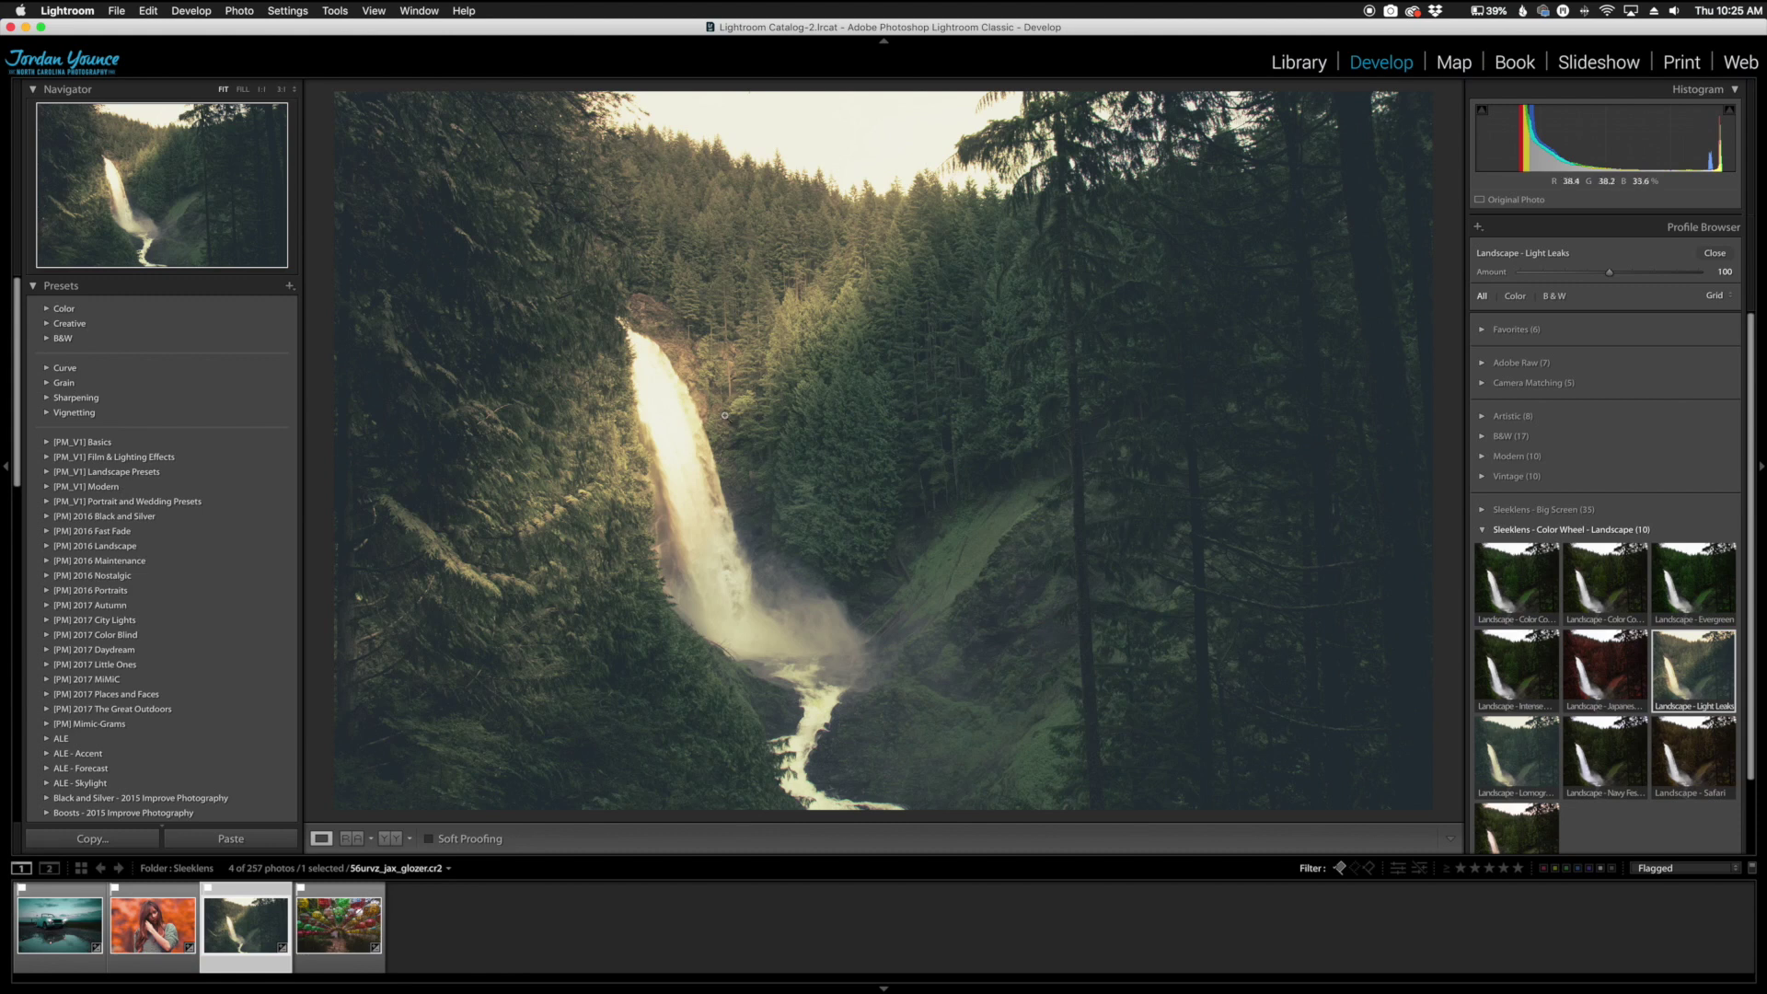
# Step: Set the waterfall's Contrast to +31 and Temp to 6,166, compare before/after, then go to the lanterns
pyautogui.click(1714, 252)
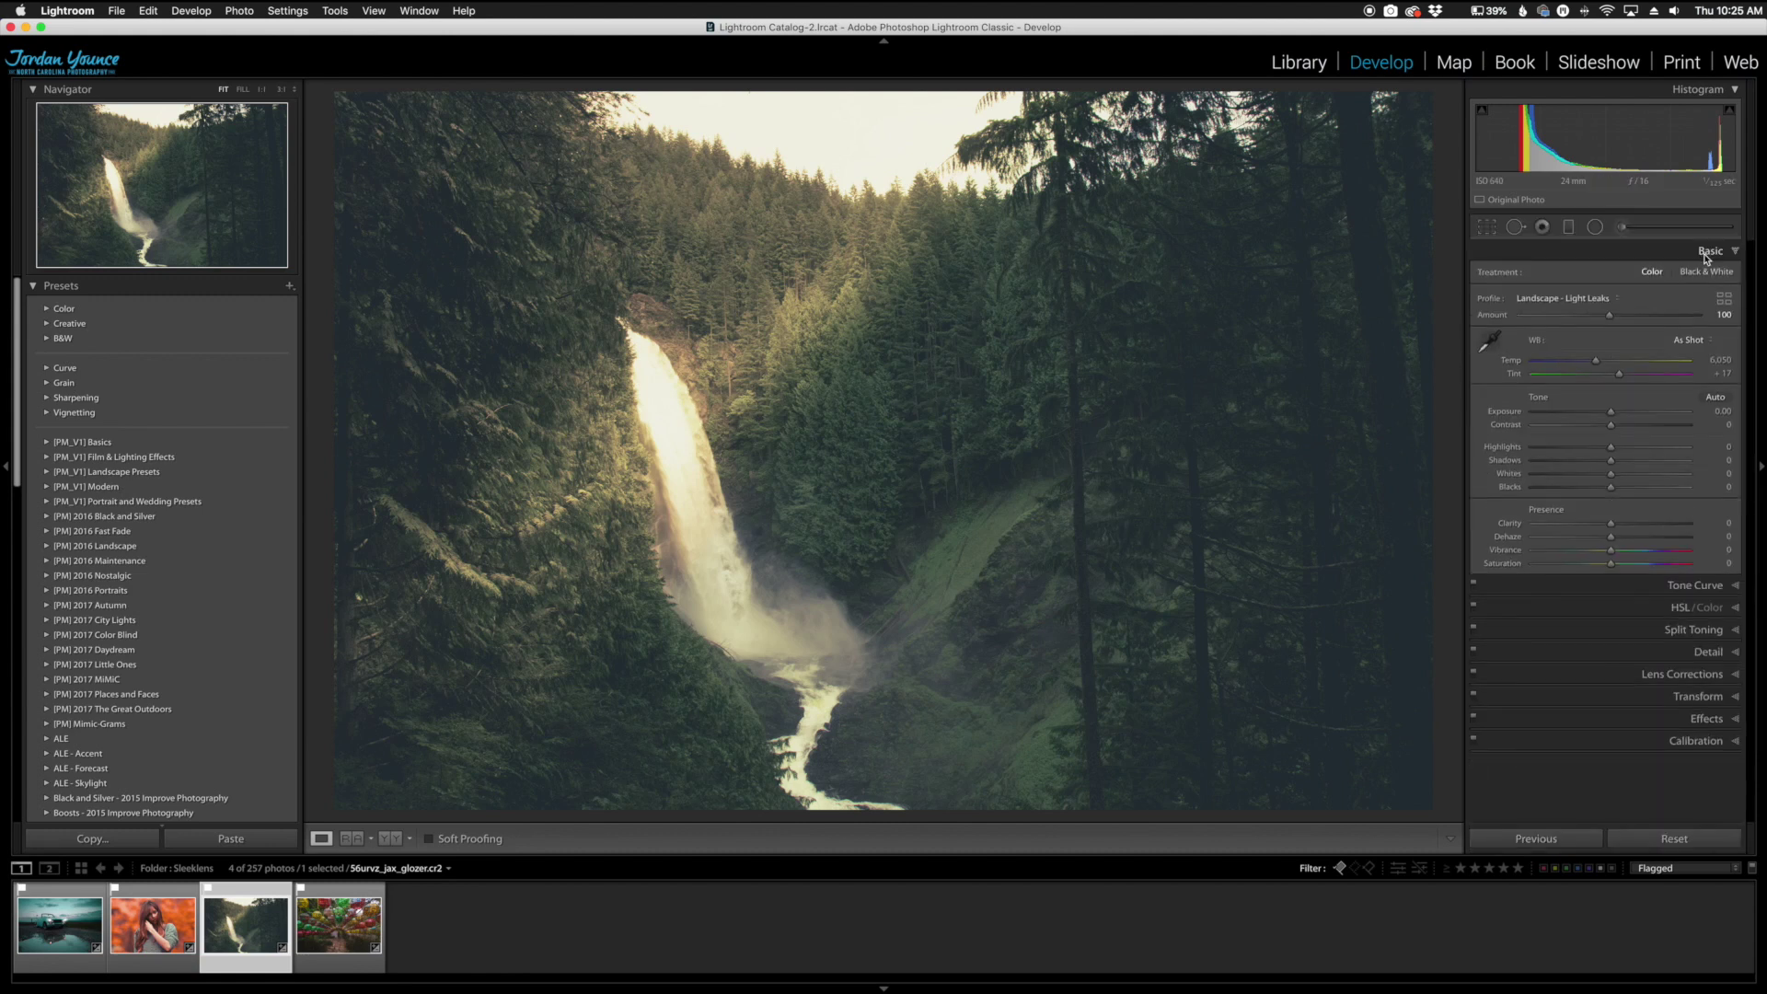
pyautogui.moveTo(1610, 424); pyautogui.dragTo(1640, 429)
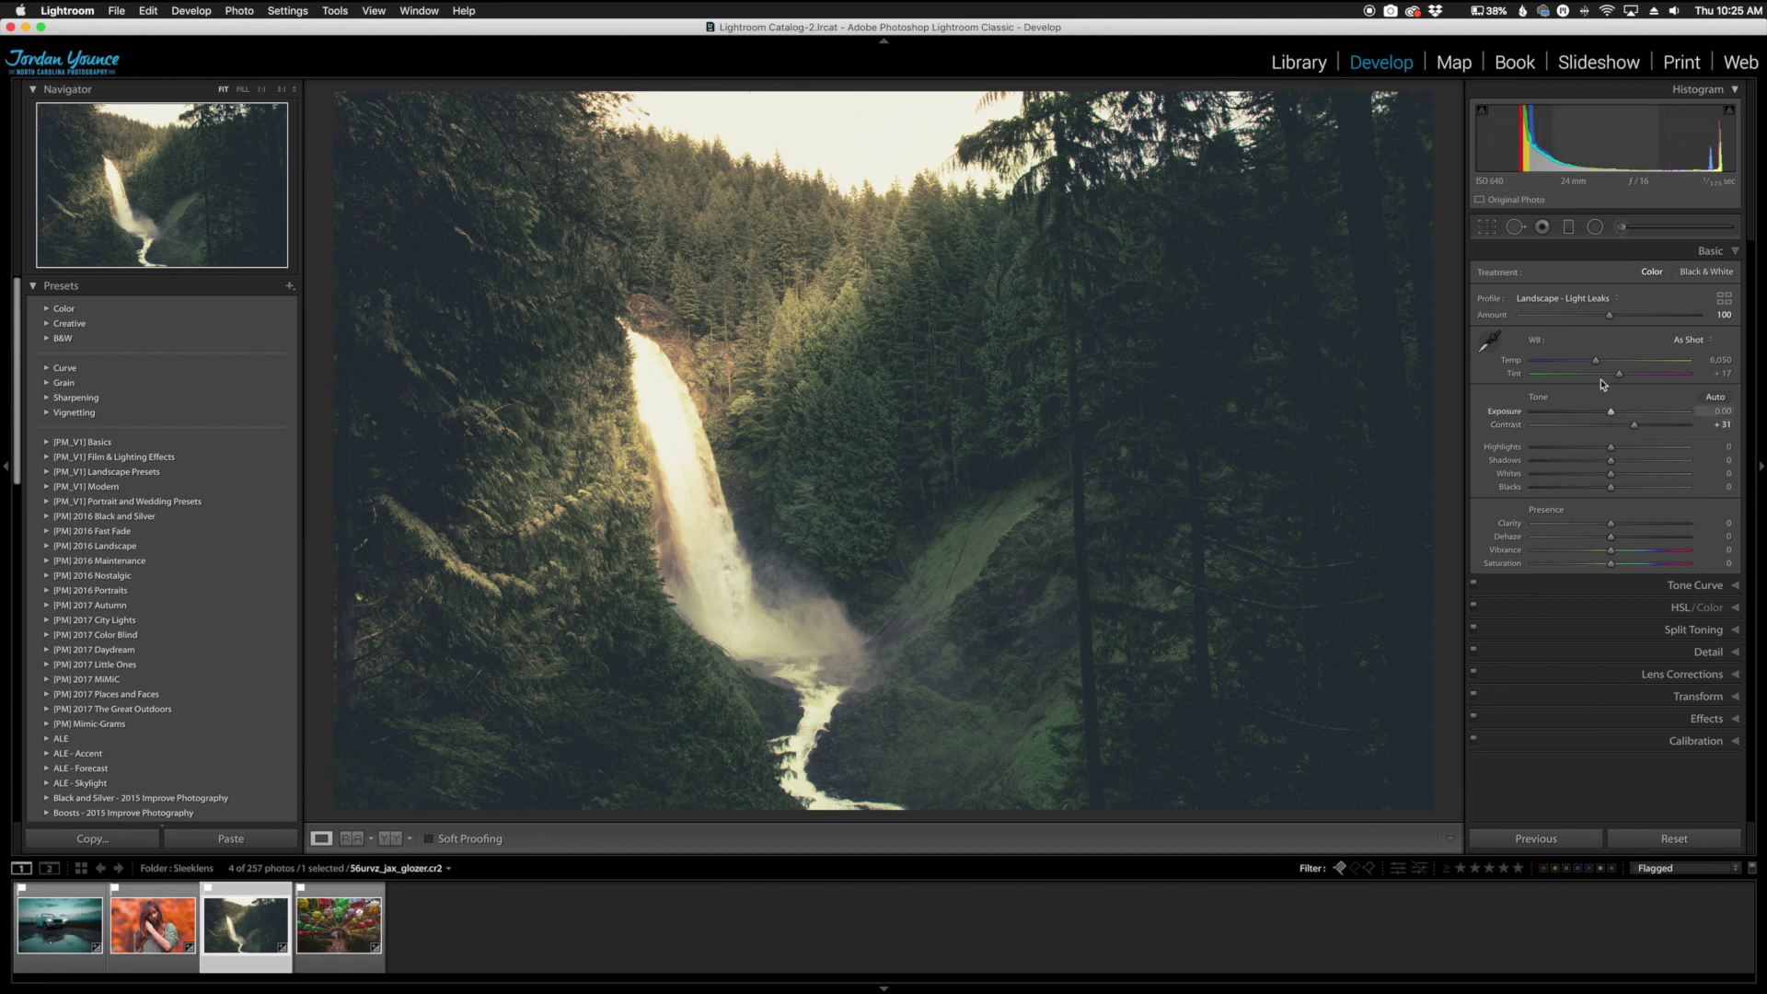
pyautogui.moveTo(1596, 359); pyautogui.dragTo(1597, 365)
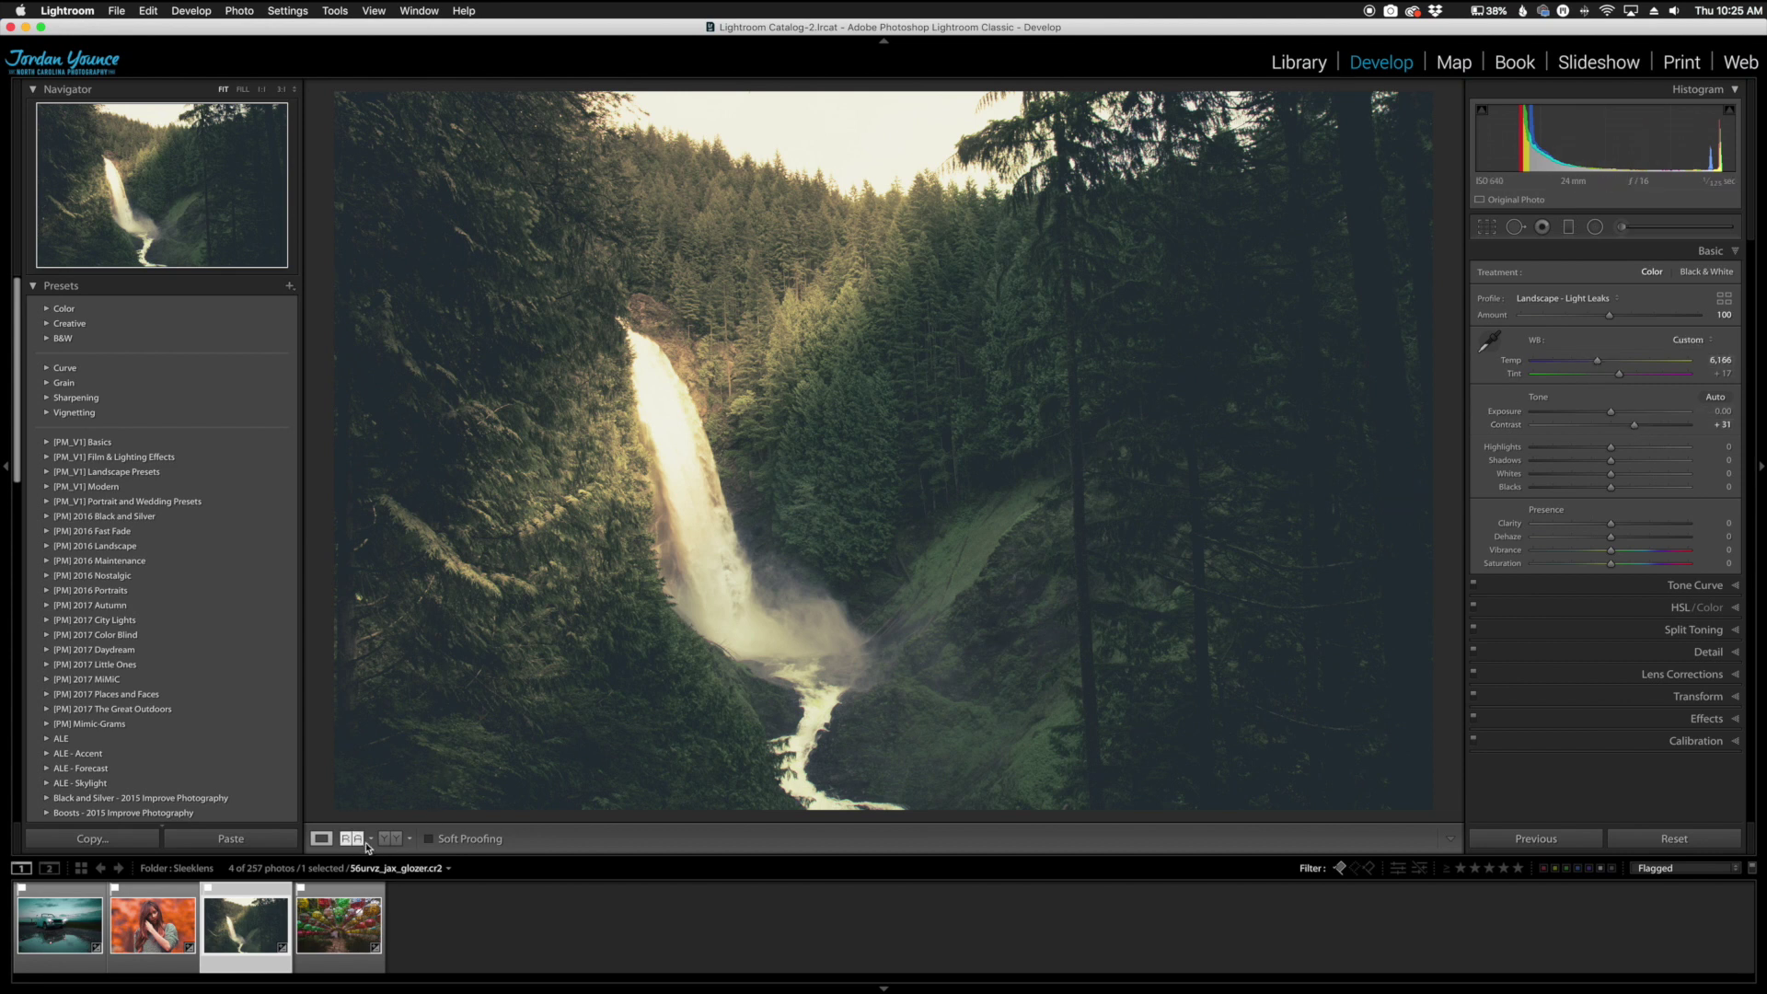
pyautogui.click(390, 838)
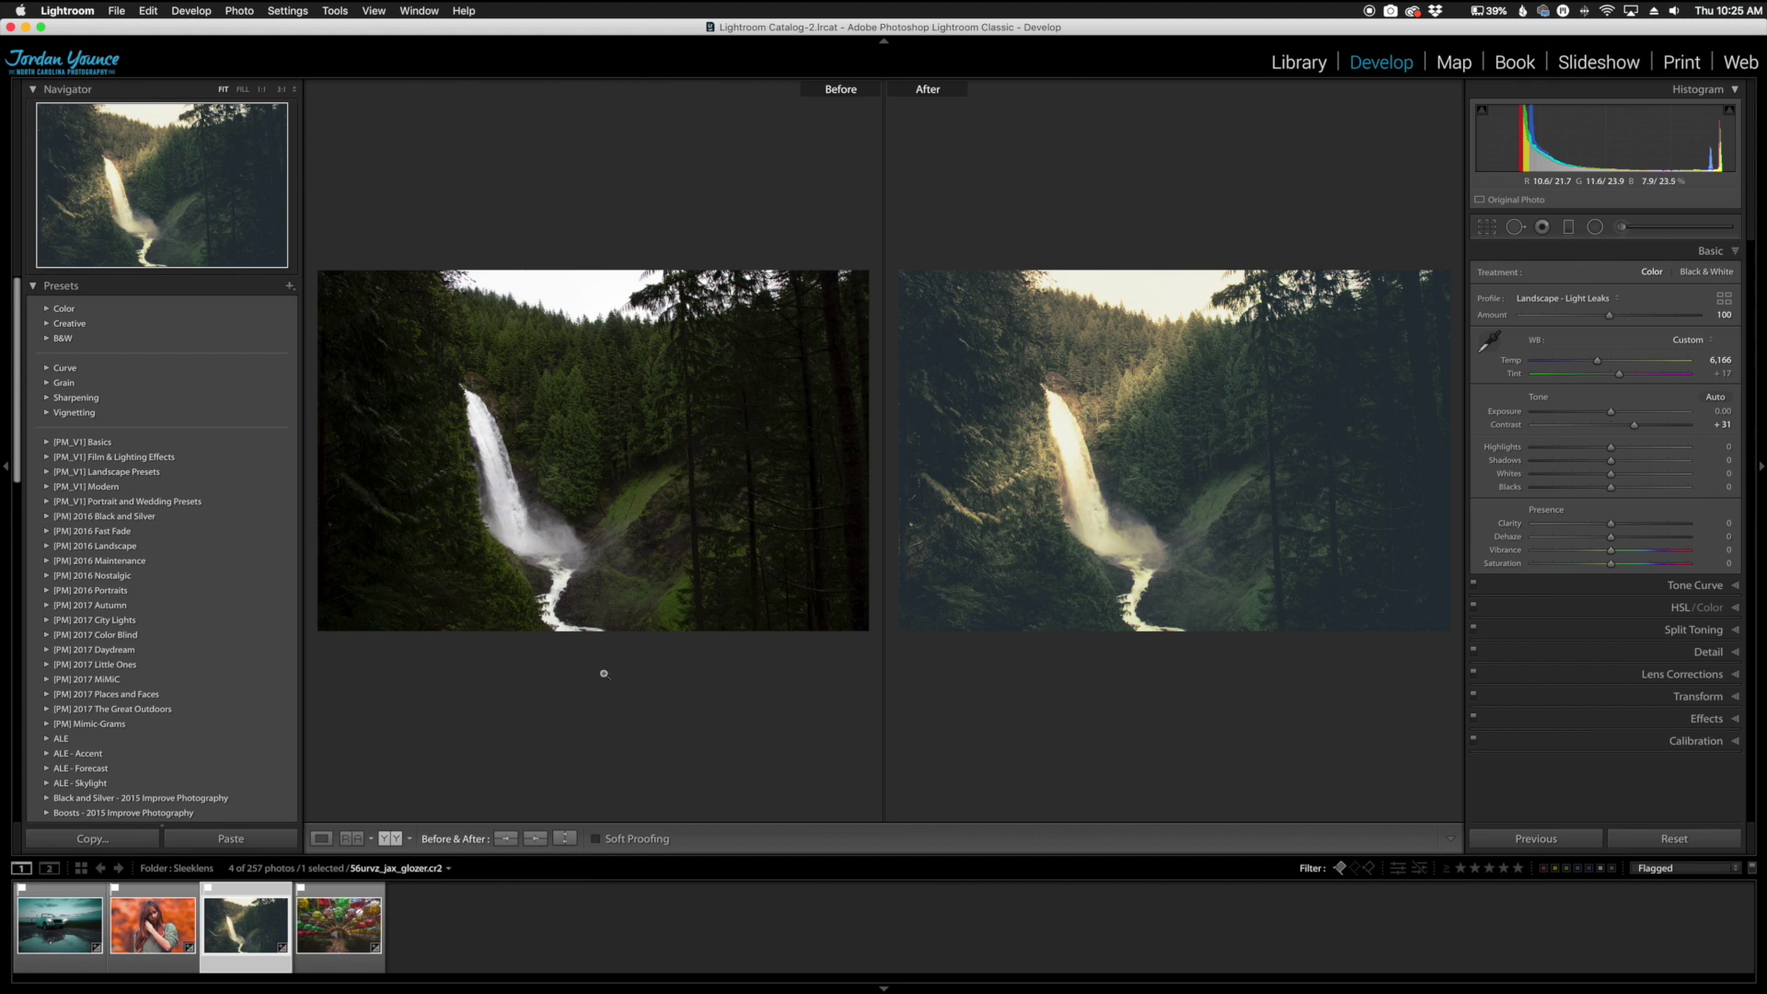
pyautogui.press('Right')
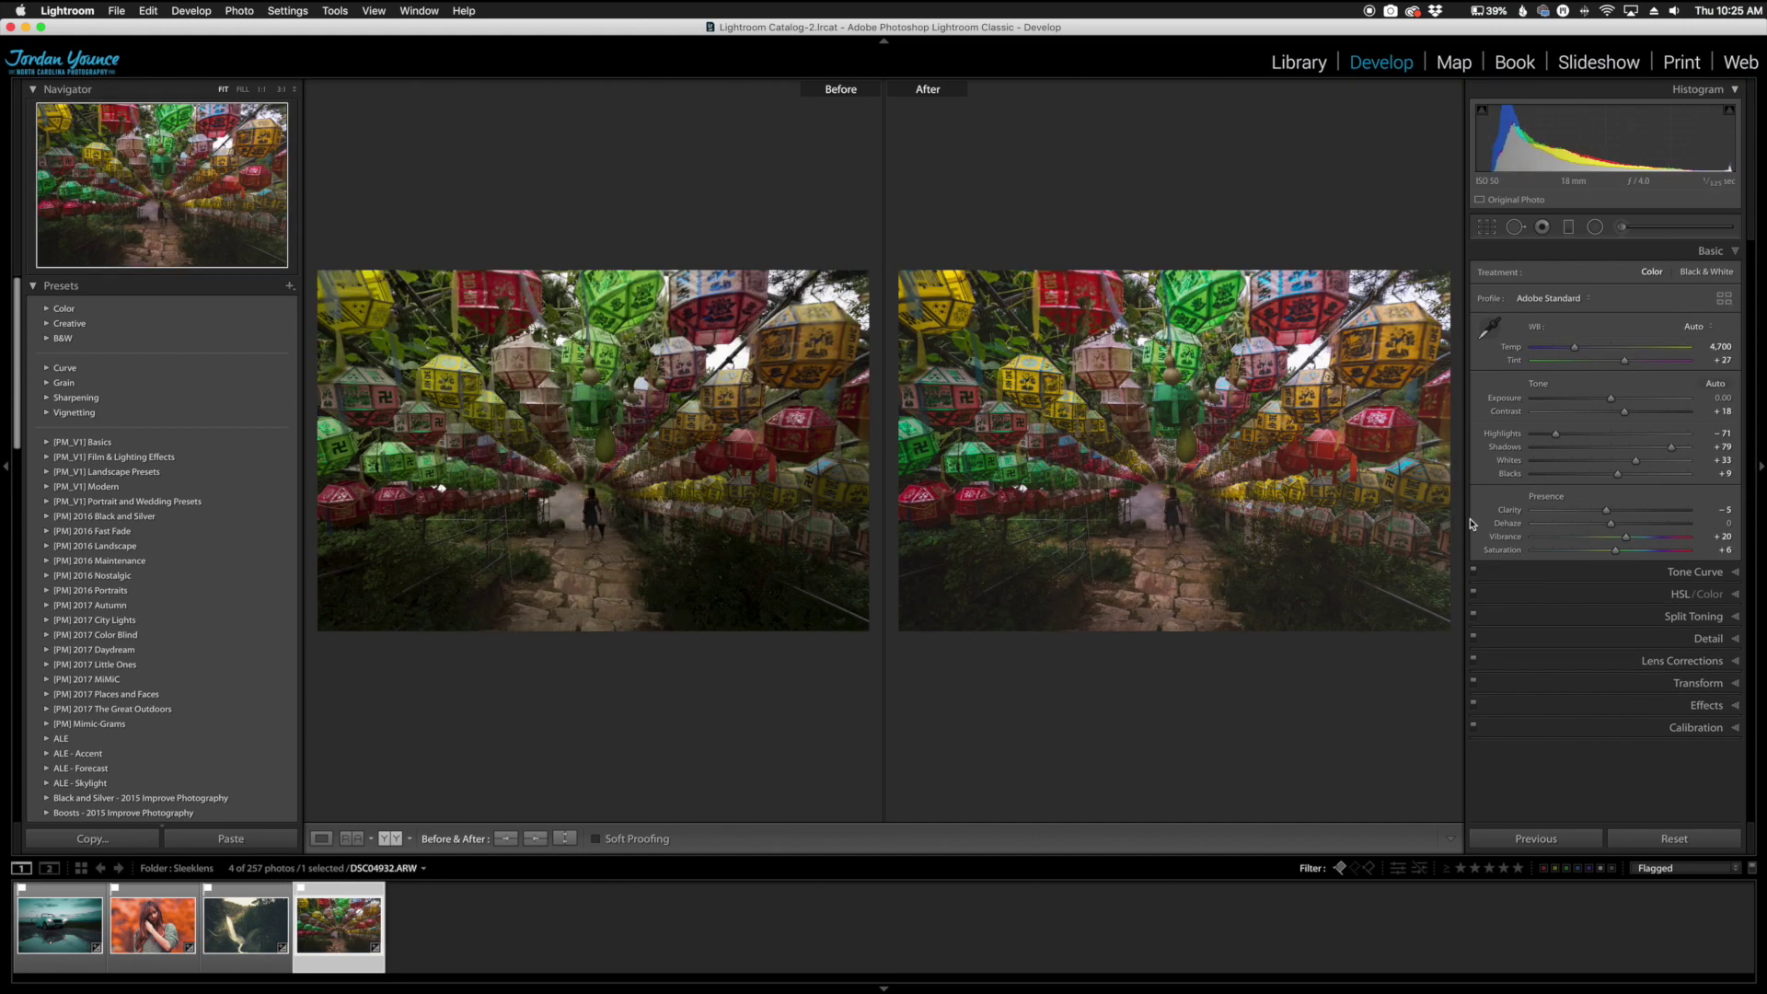
# Step: In single-photo view, apply Portrait - Action Film from the Color Wheel Portrait group to the lanterns
pyautogui.click(1724, 300)
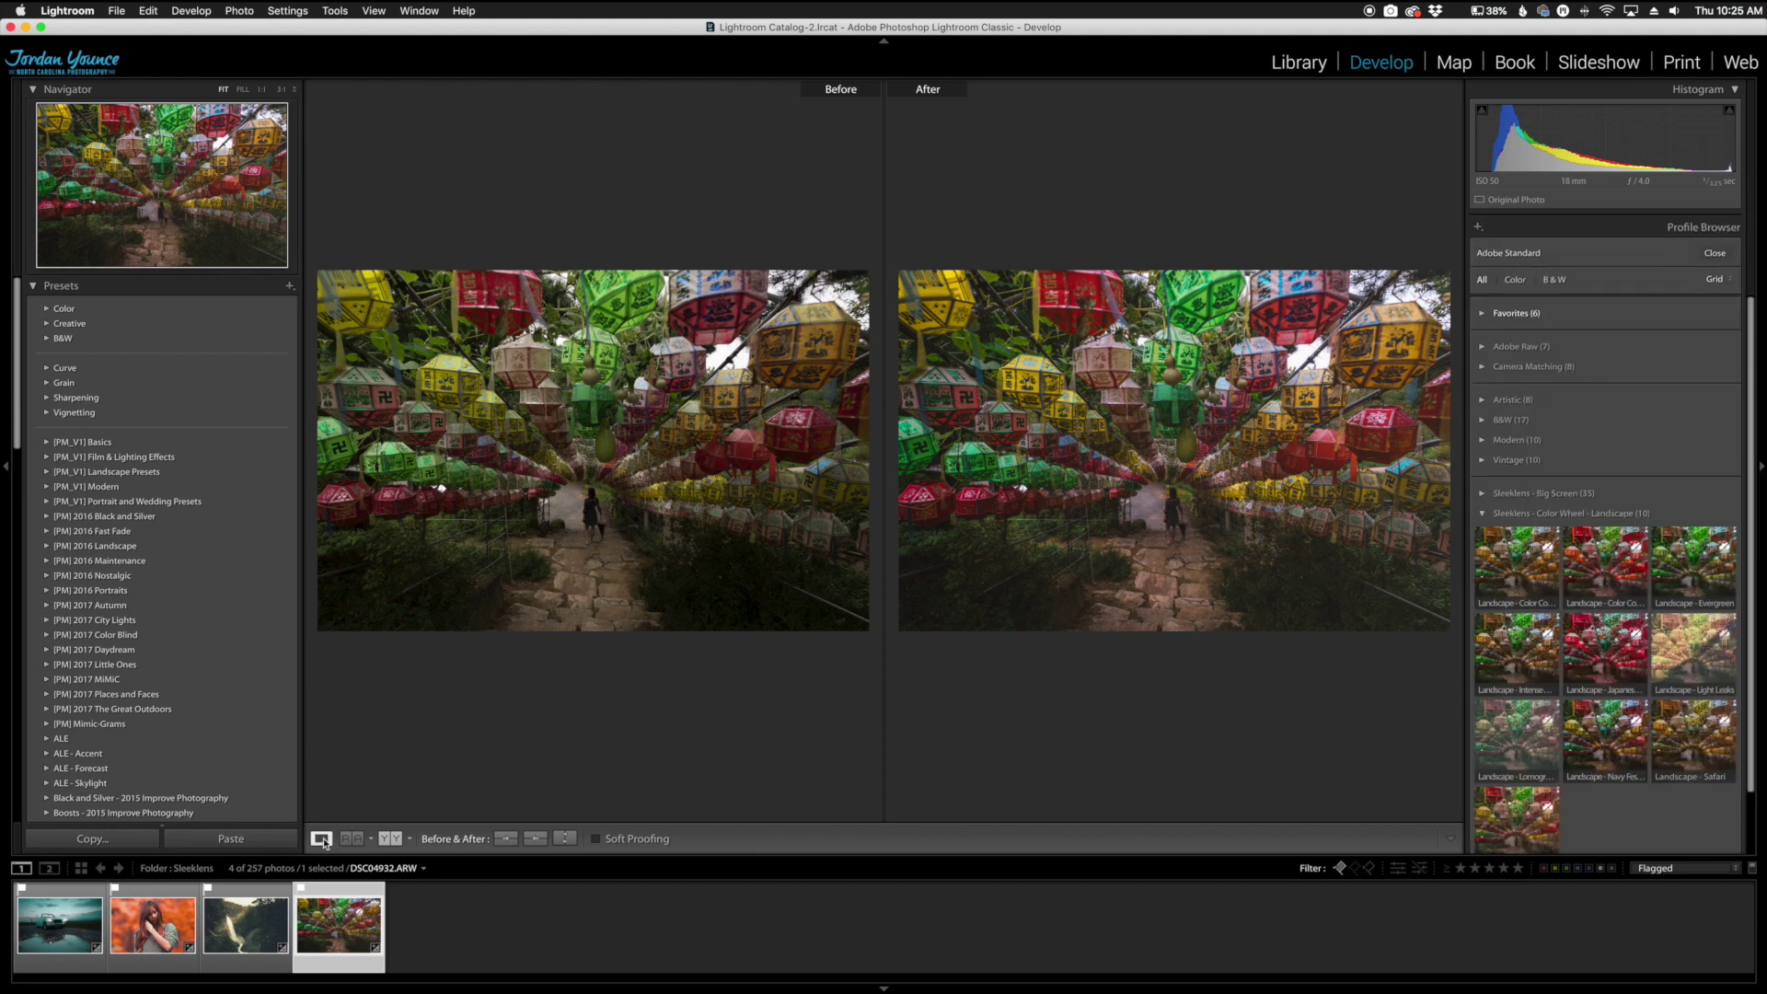
pyautogui.click(322, 838)
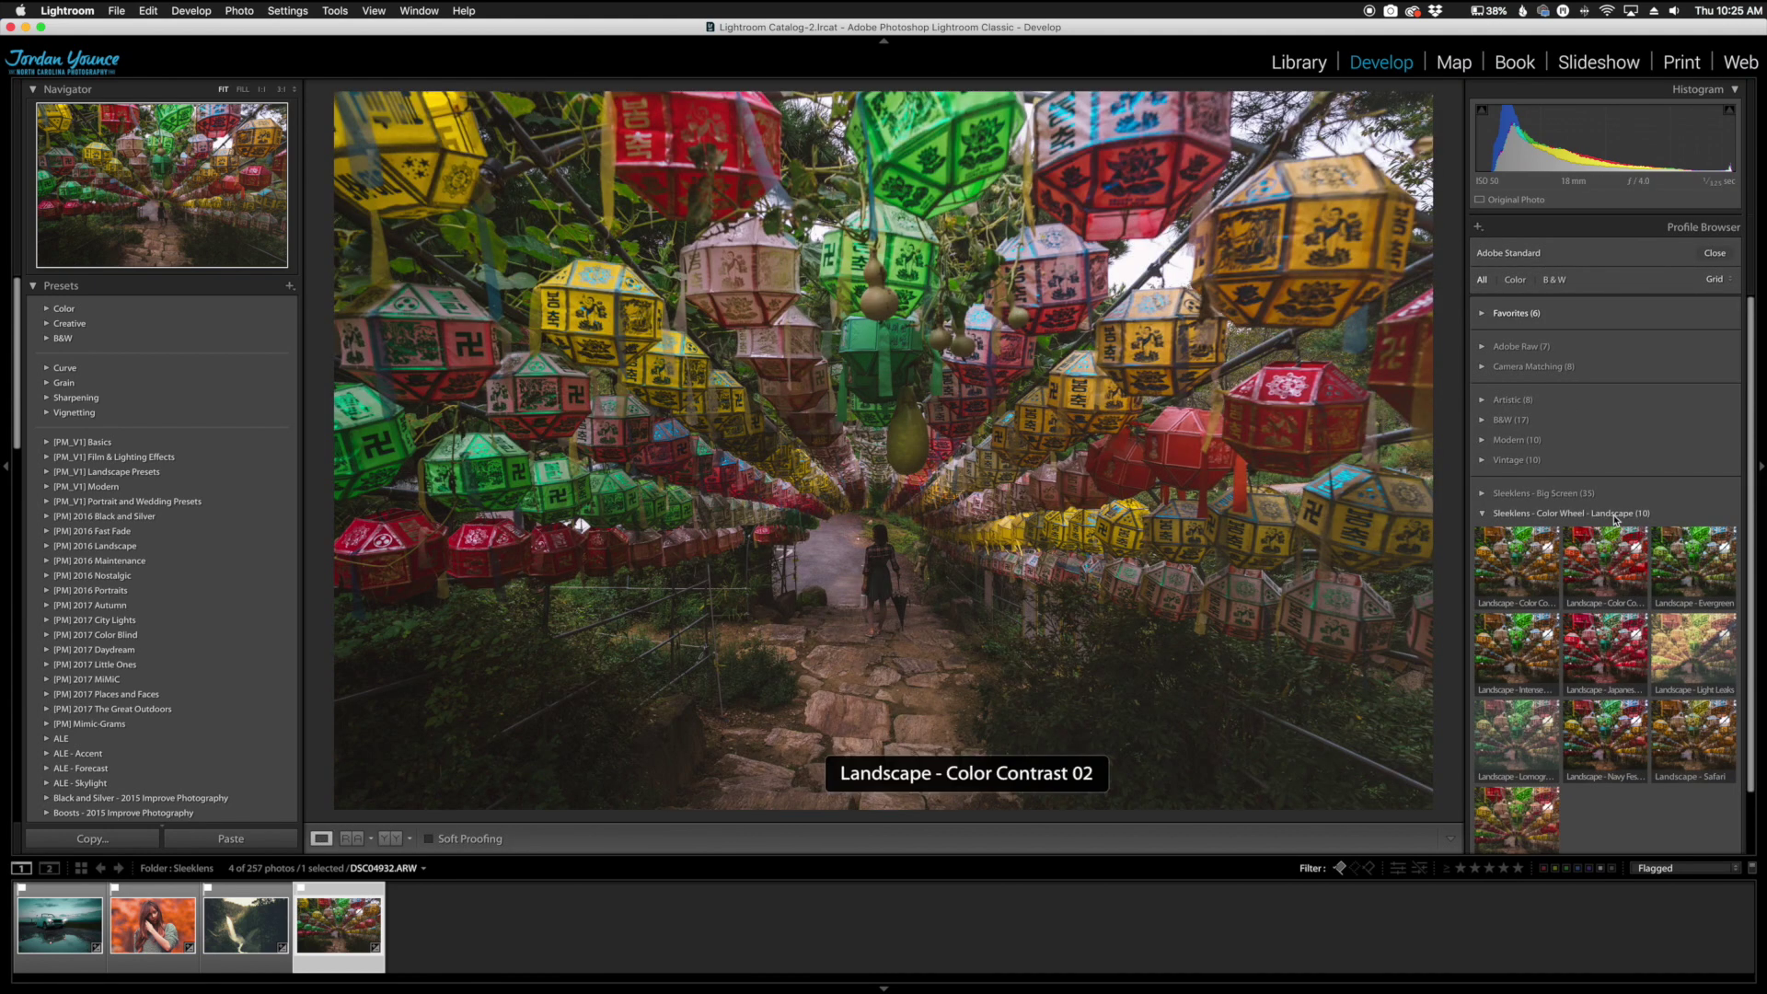
pyautogui.scroll(-4, 1606, 662)
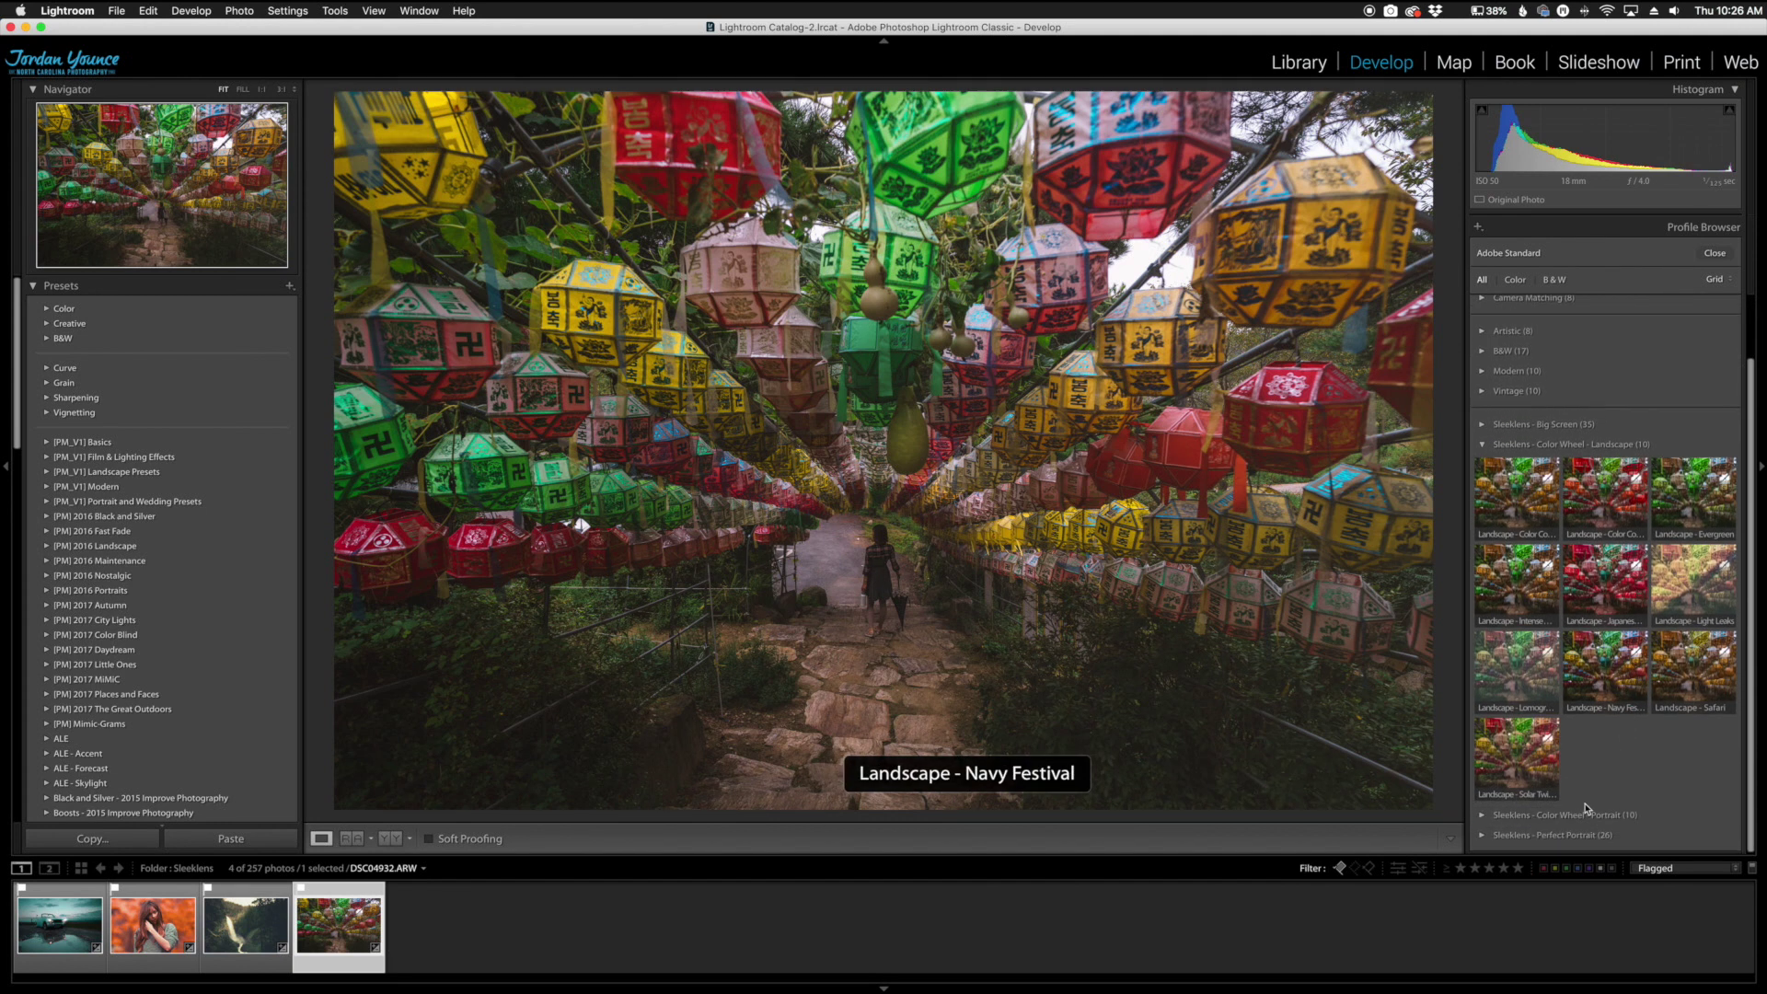
pyautogui.click(1608, 819)
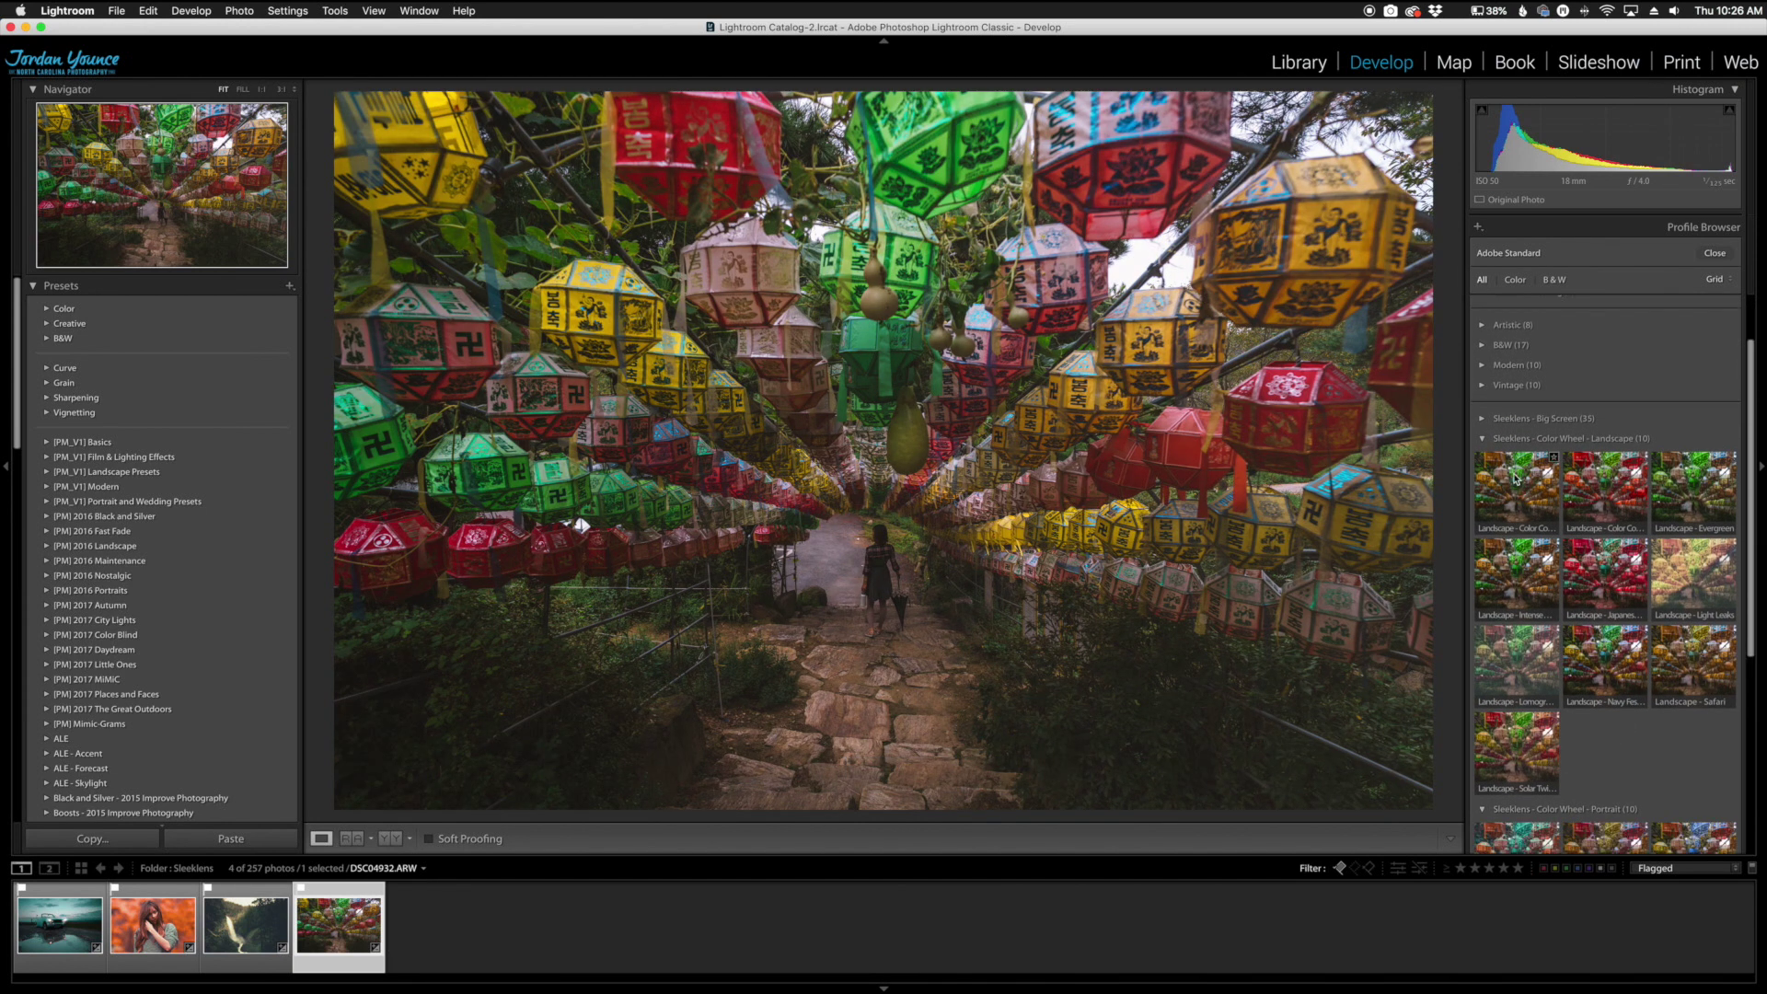
pyautogui.click(1483, 440)
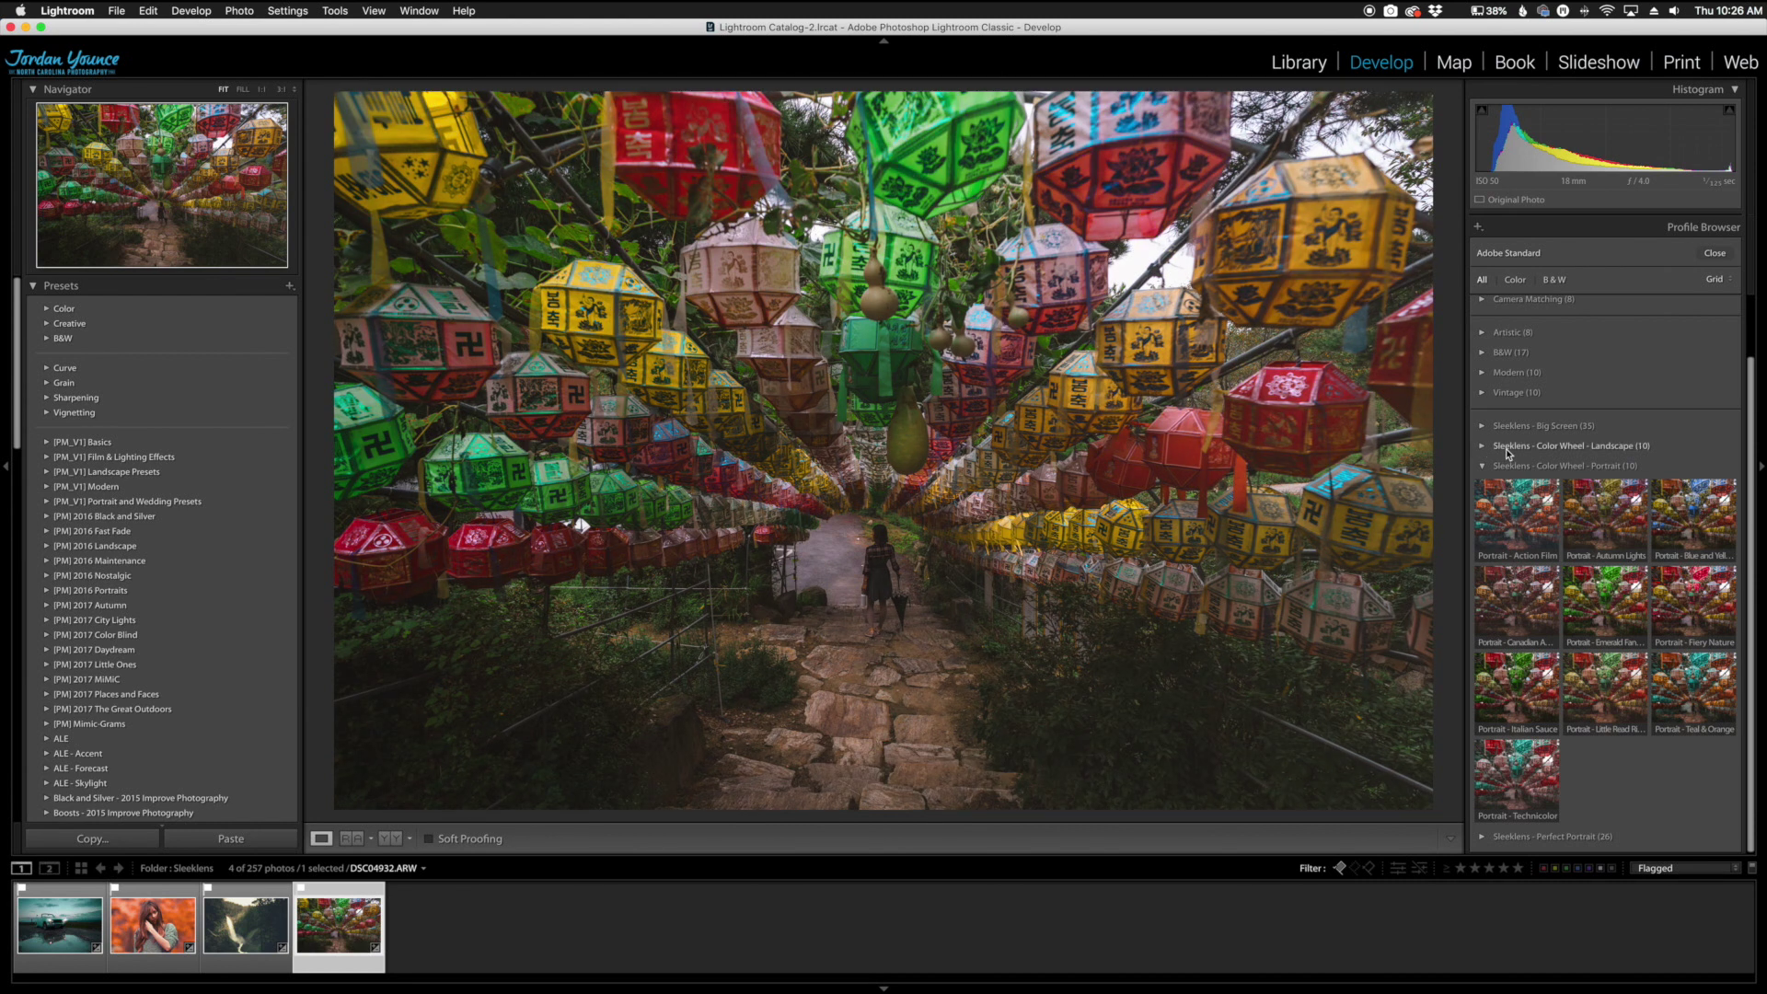
pyautogui.click(1523, 505)
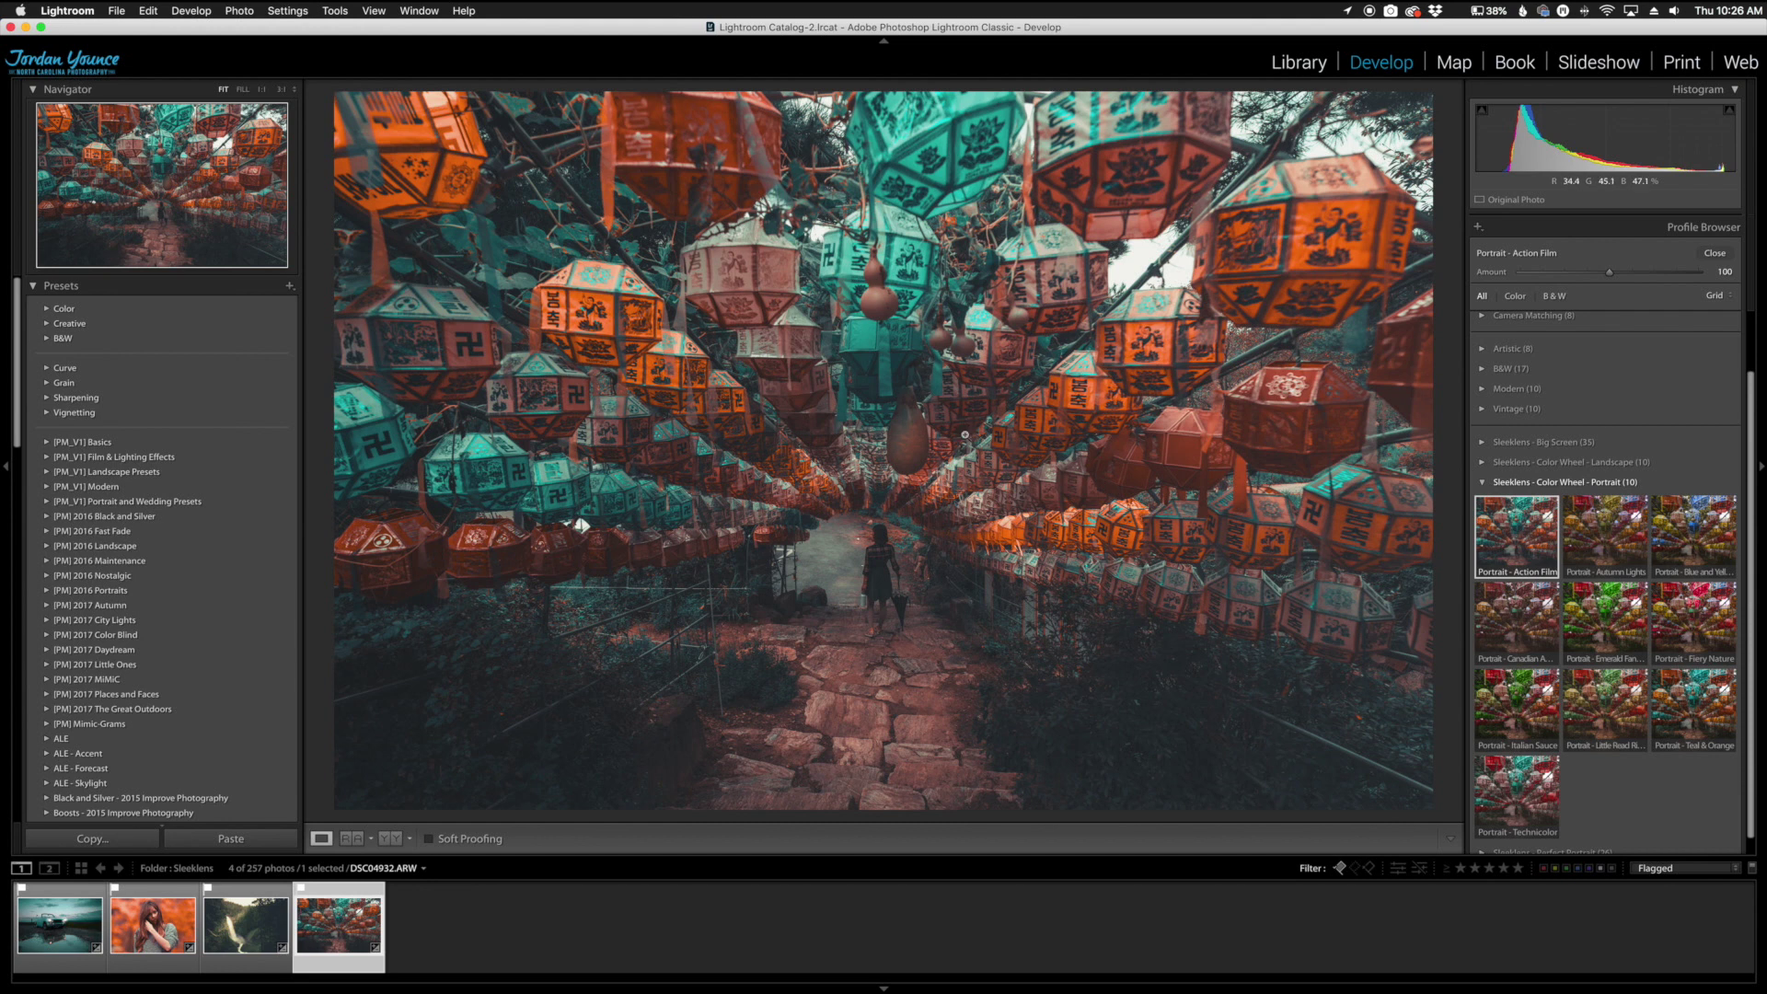
# Step: Try Portrait - Teal & Orange, settle on Portrait - Blue and Yellow, and compare before/after
pyautogui.click(1696, 711)
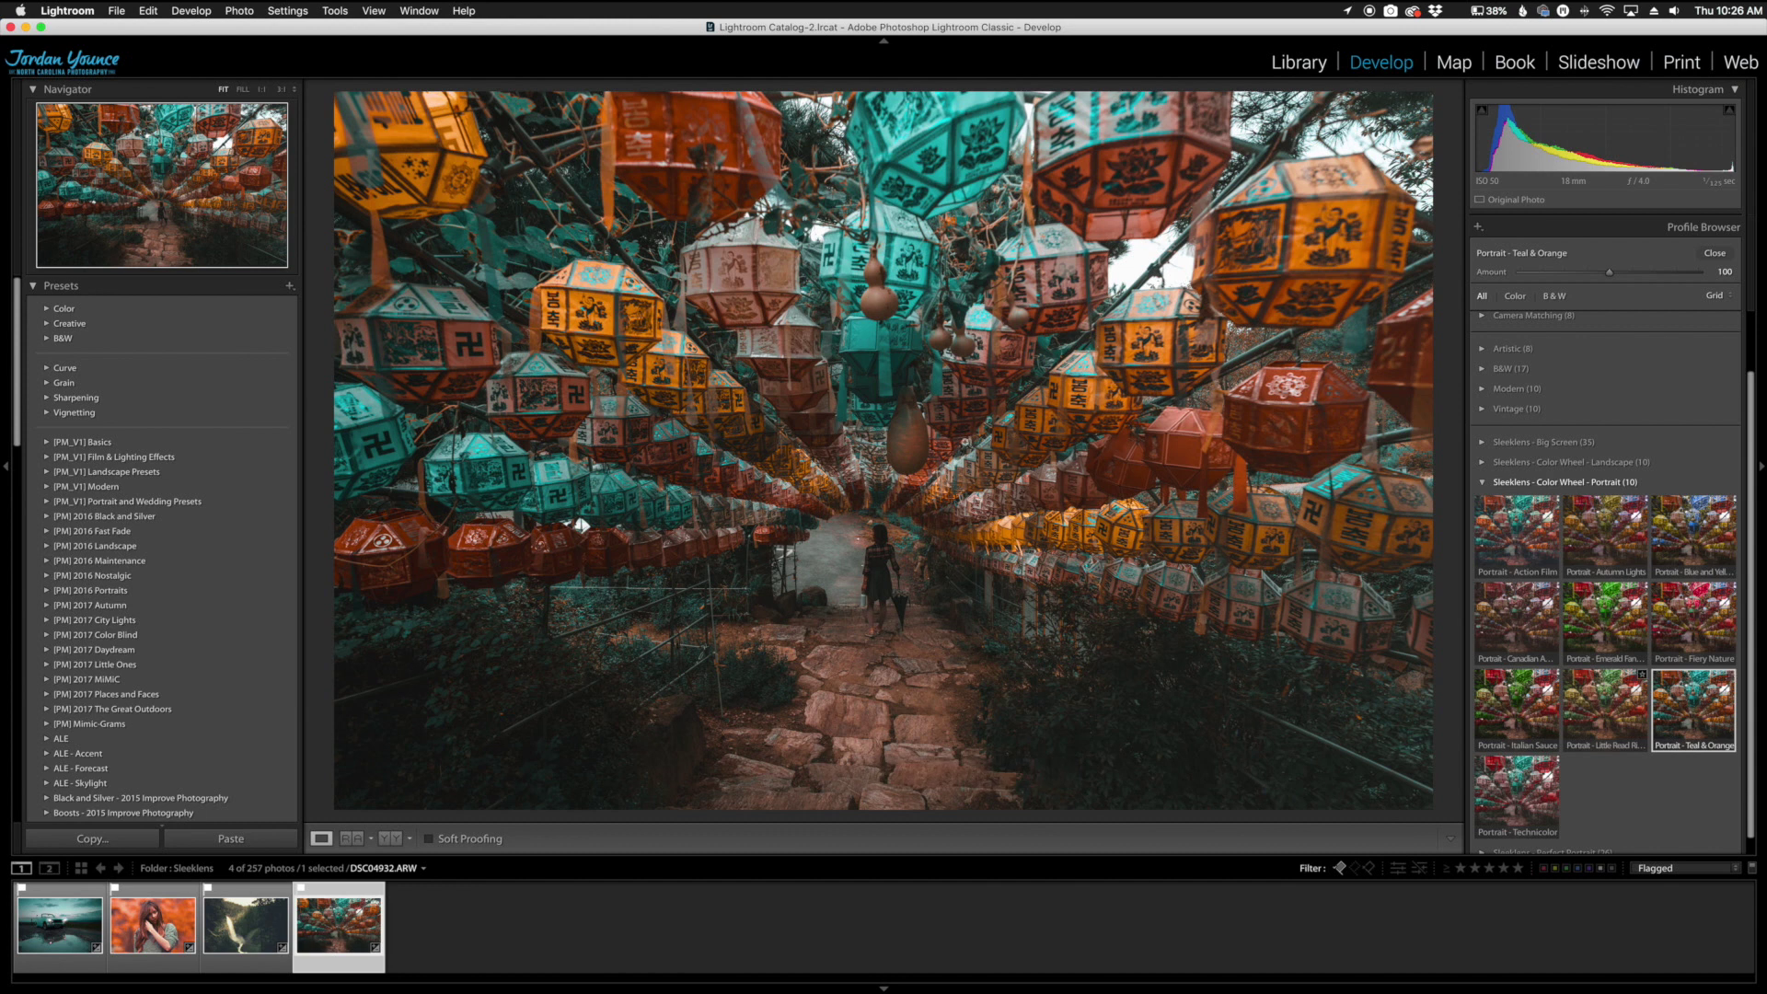
pyautogui.click(1693, 532)
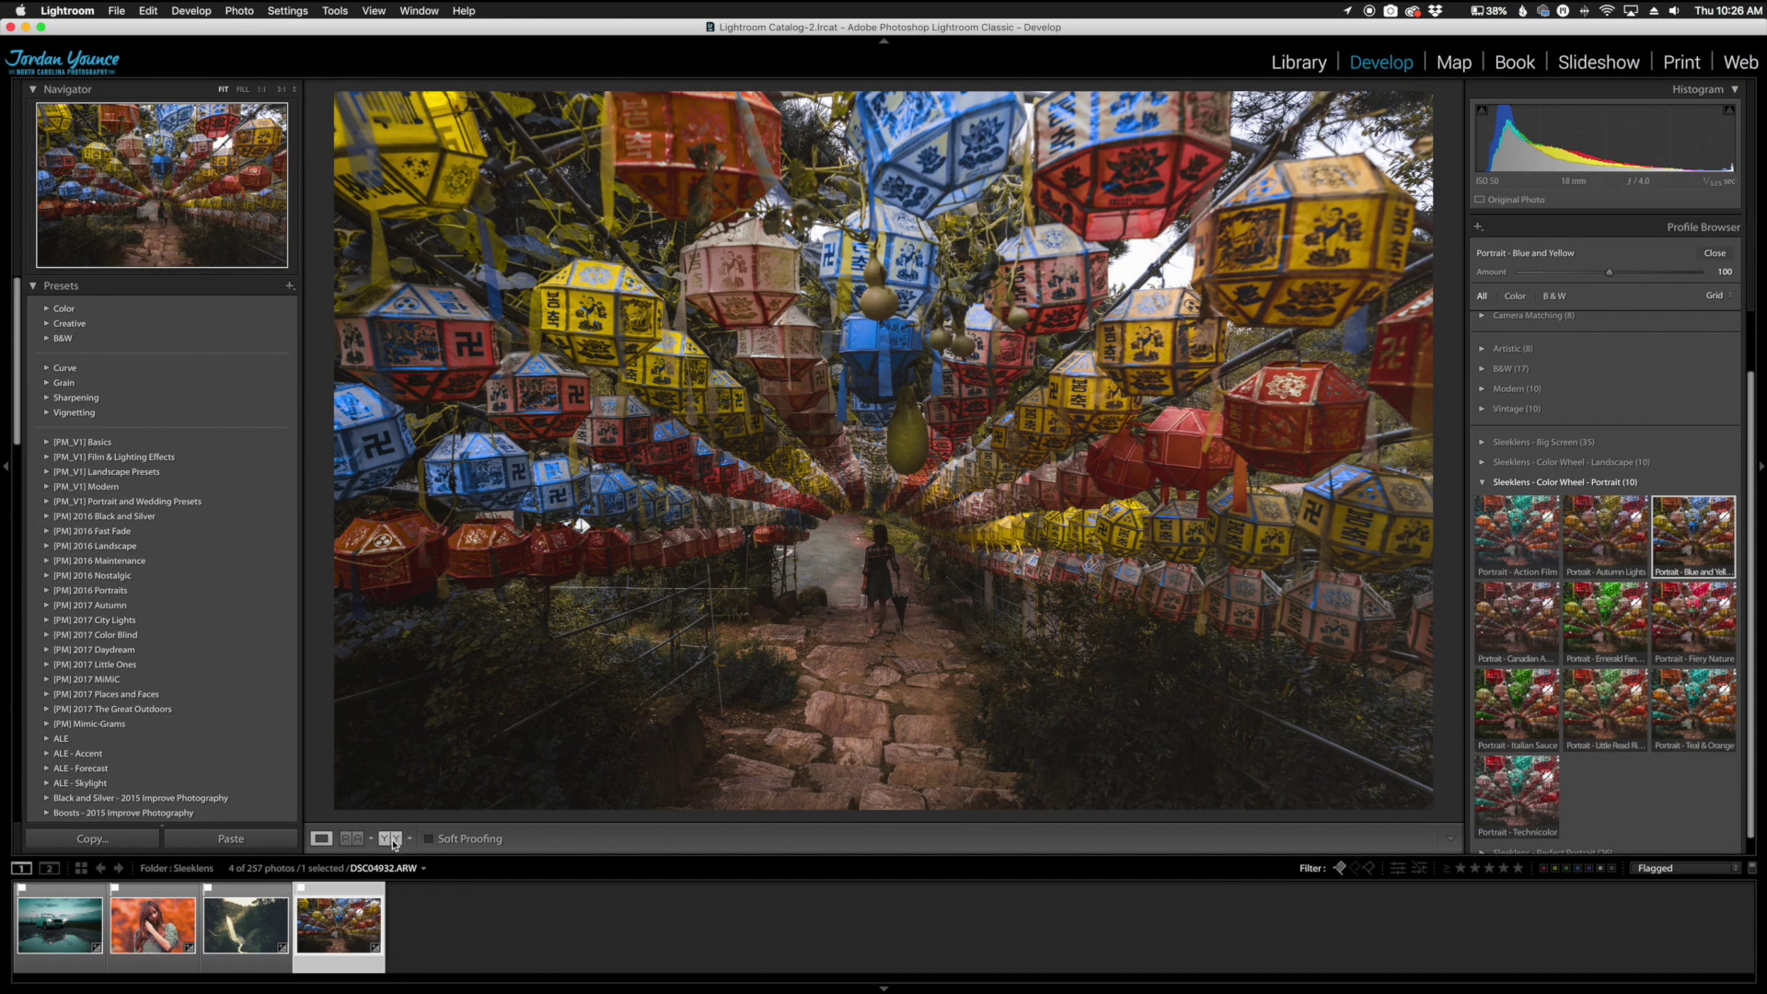
pyautogui.click(394, 840)
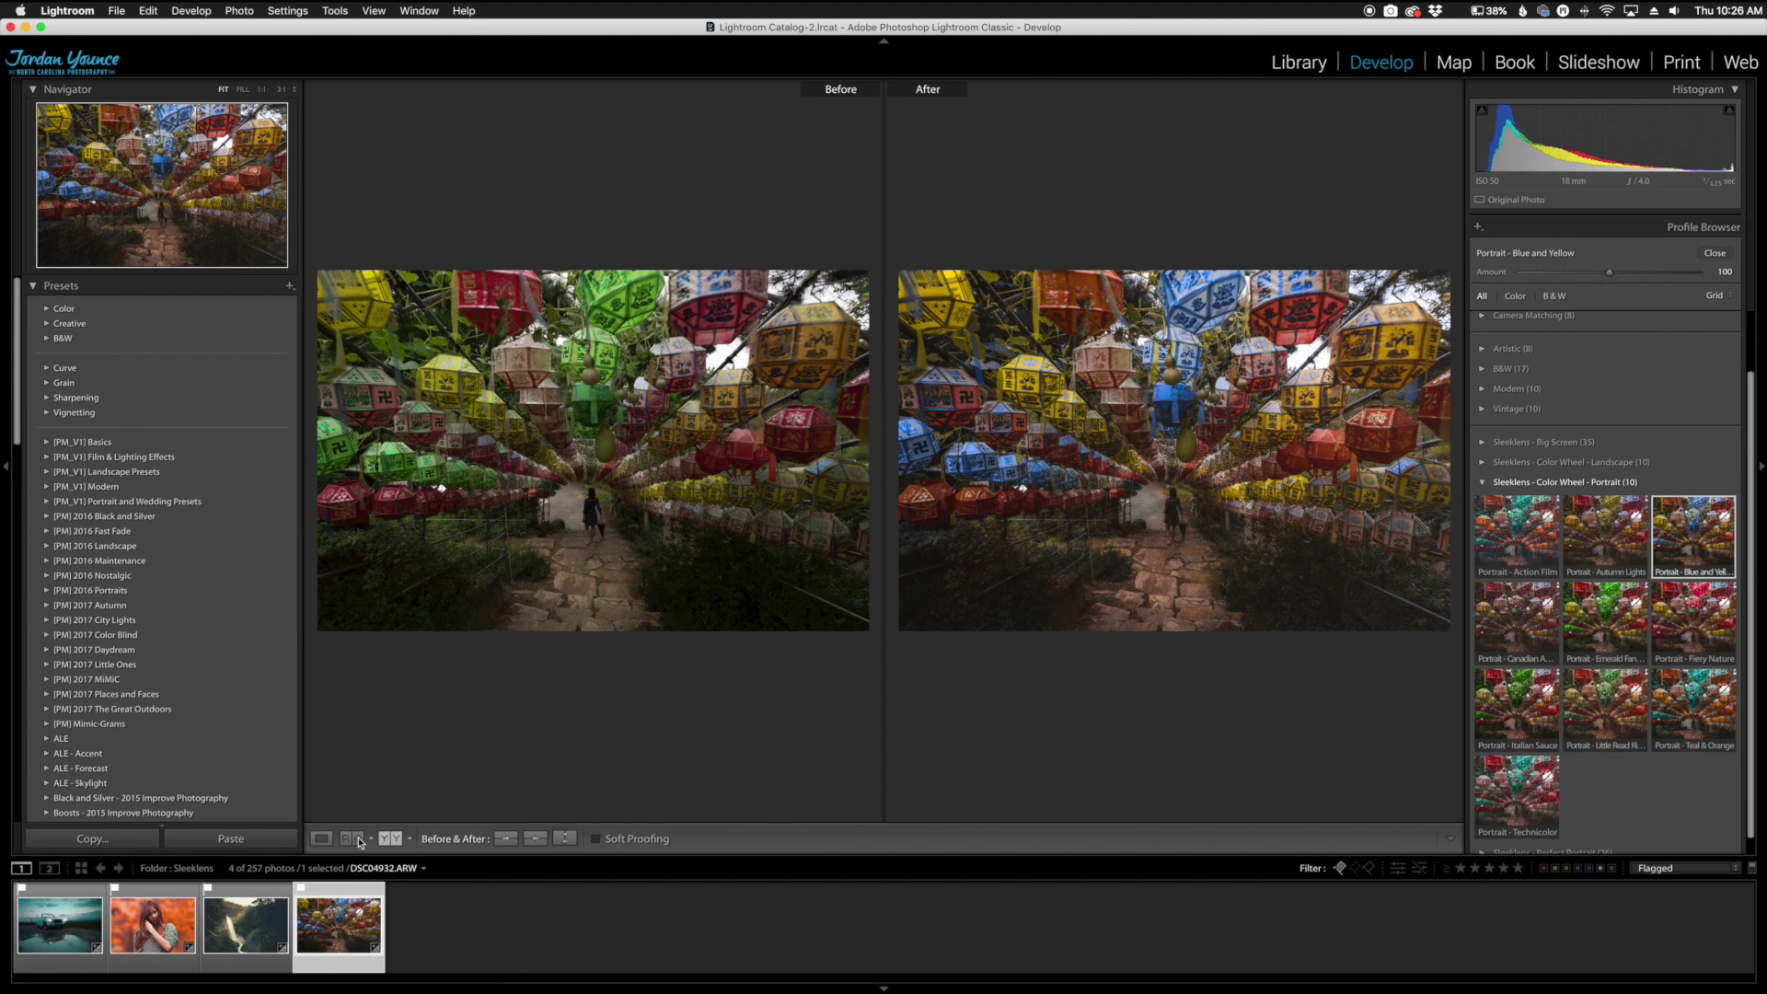
pyautogui.click(322, 839)
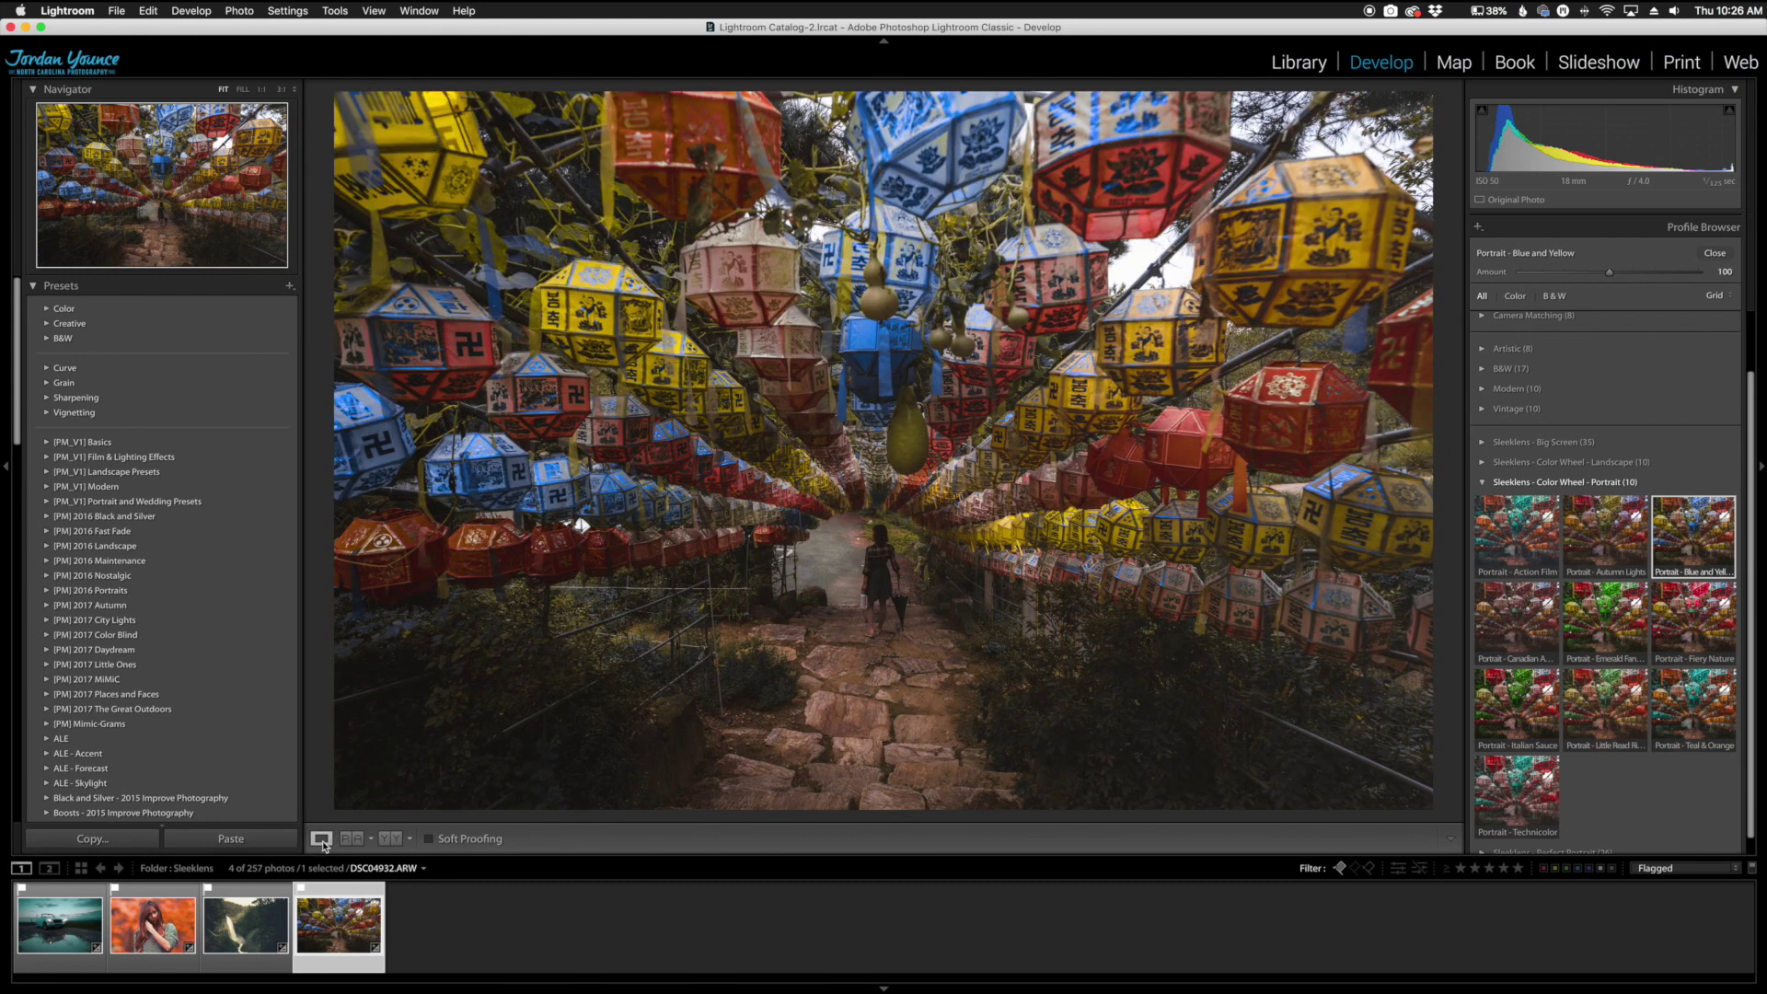